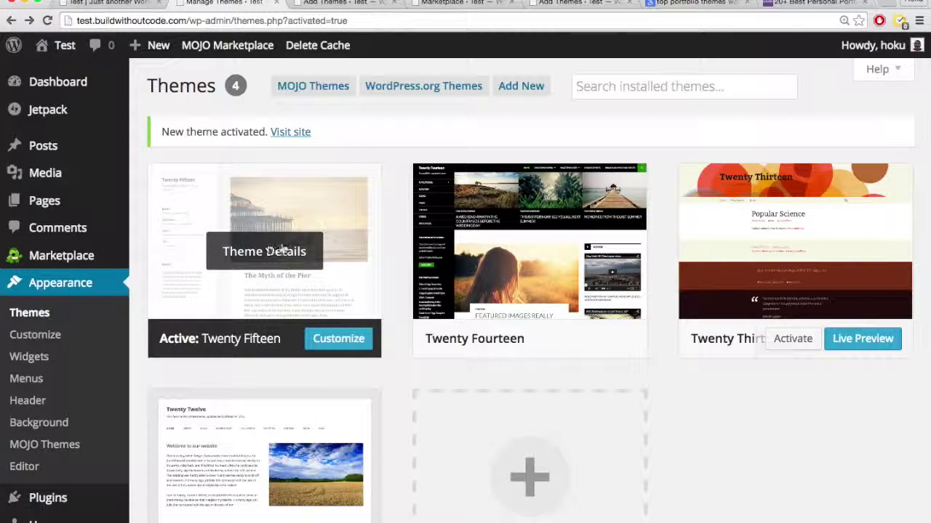
Step: Check the live site's front page, and live-preview the Twenty Thirteen theme, including its Hello world! post
left_click(109, 3)
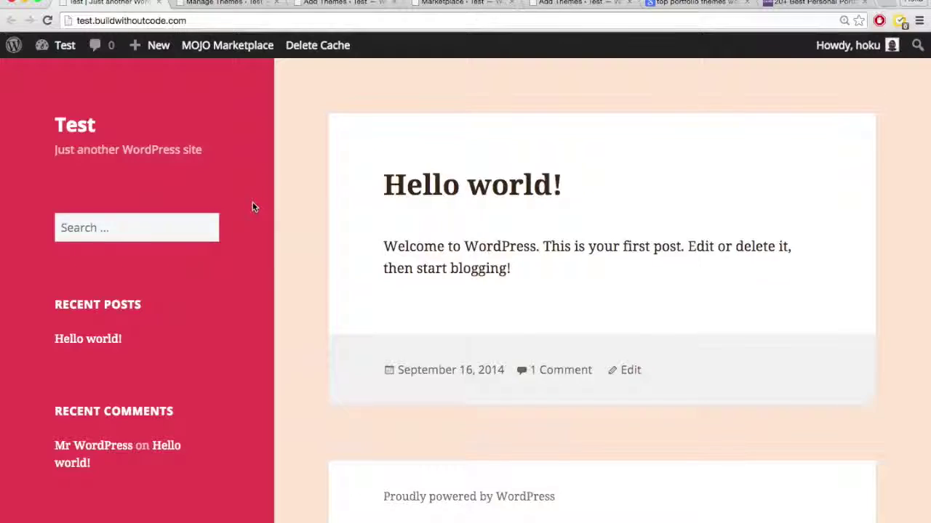
key("ctrl+Tab")
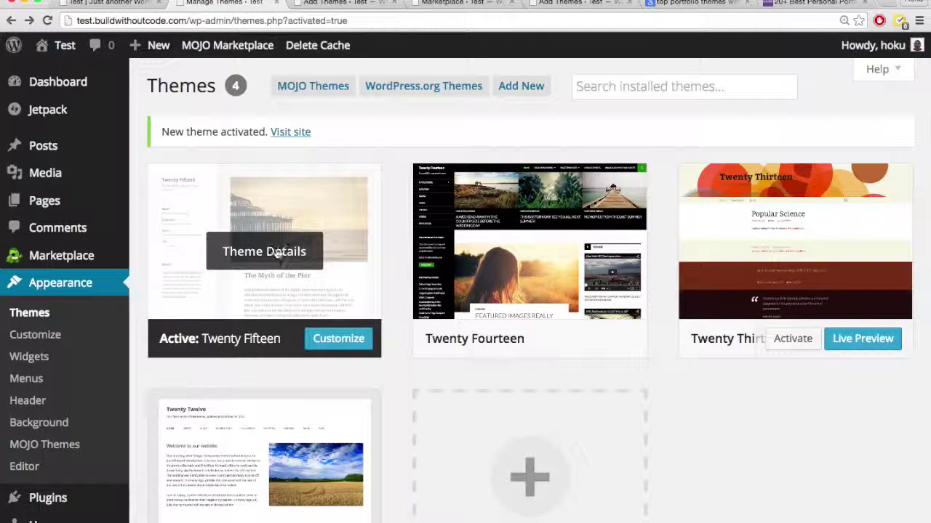
scroll(391, 267, "down", 1)
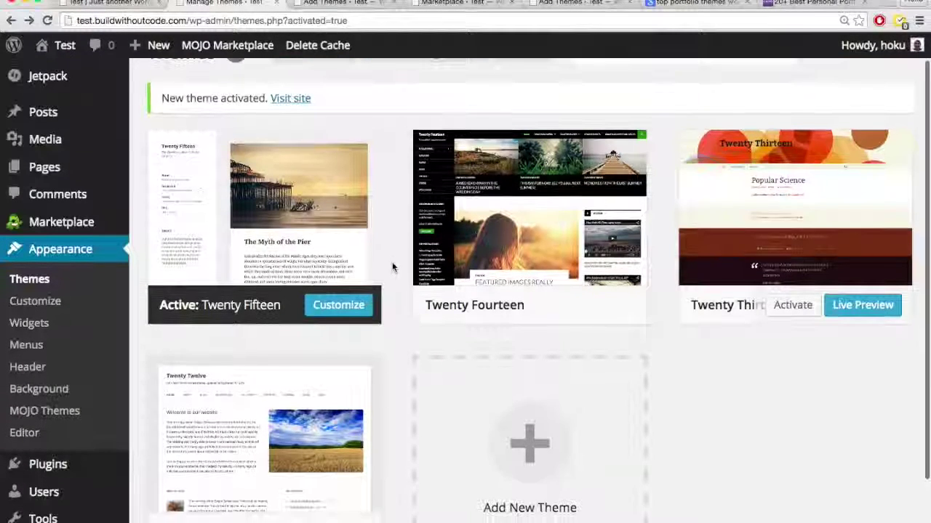
left_click(855, 311)
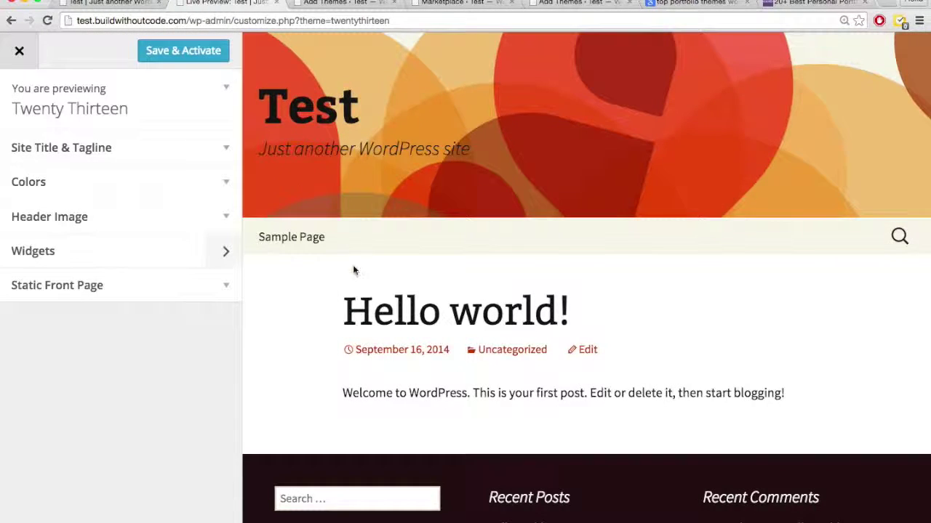
scroll(372, 274, "down", 5)
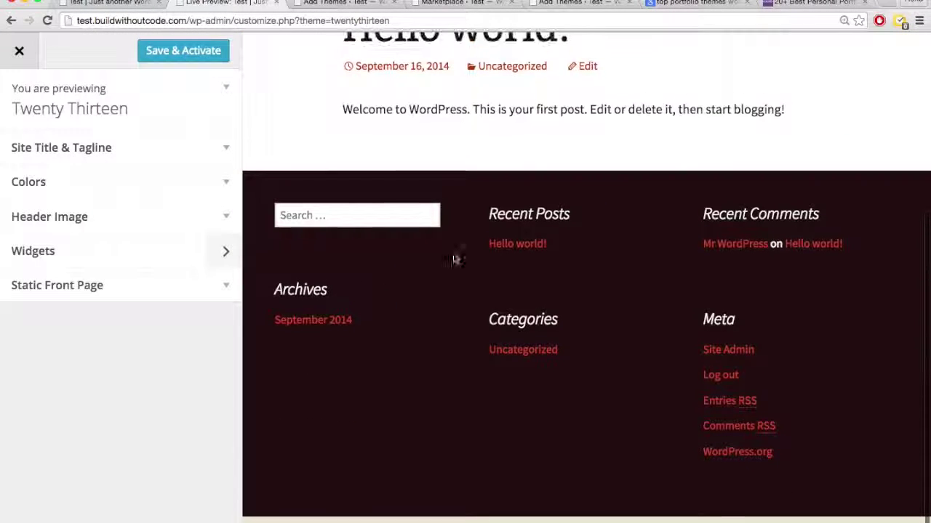
left_click(527, 244)
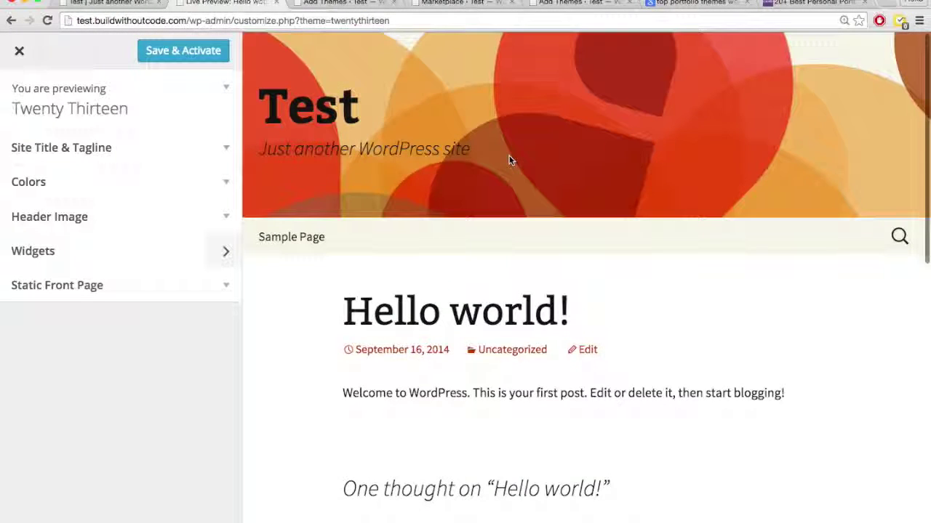
scroll(509, 160, "down", 2)
scroll(509, 160, "up", 2)
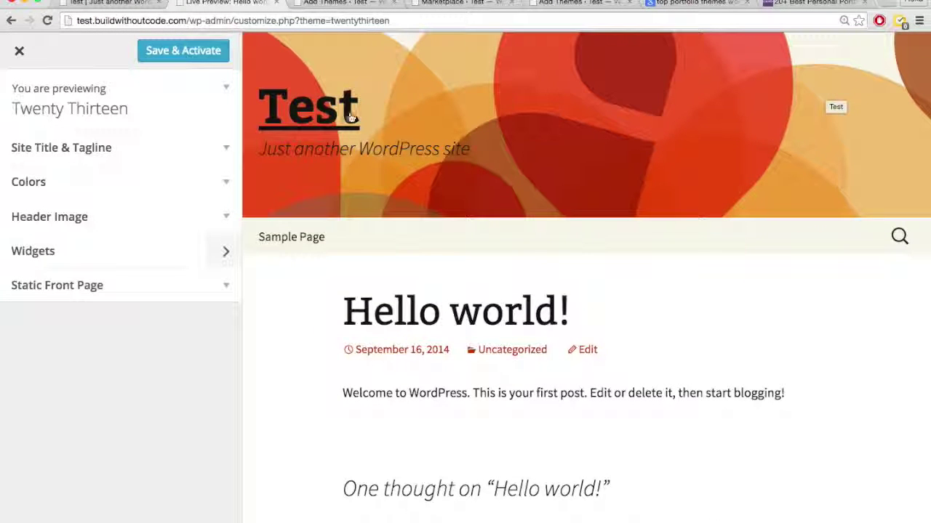
Step: Save and activate the Twenty Thirteen theme, and reload the live site's front page
left_click(204, 57)
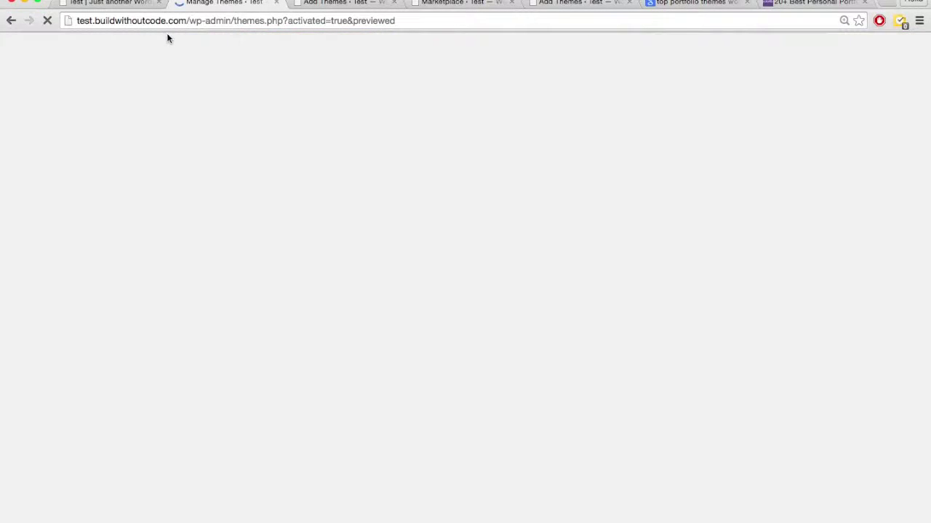
mouse_move(174, 41)
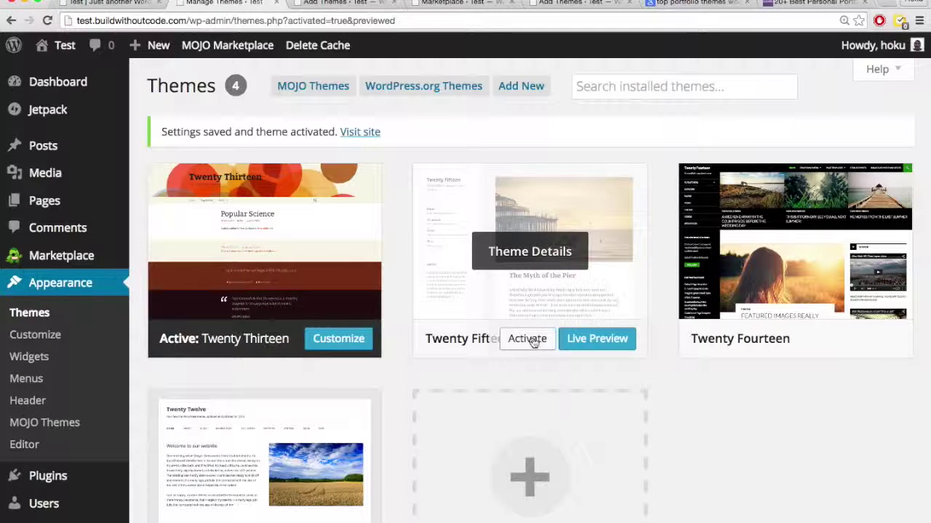
key("super+1")
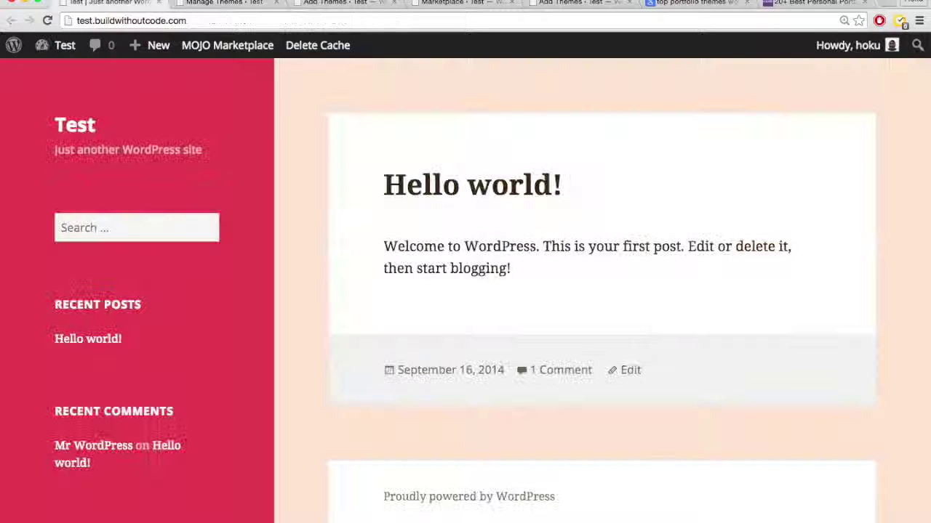
key("super+r")
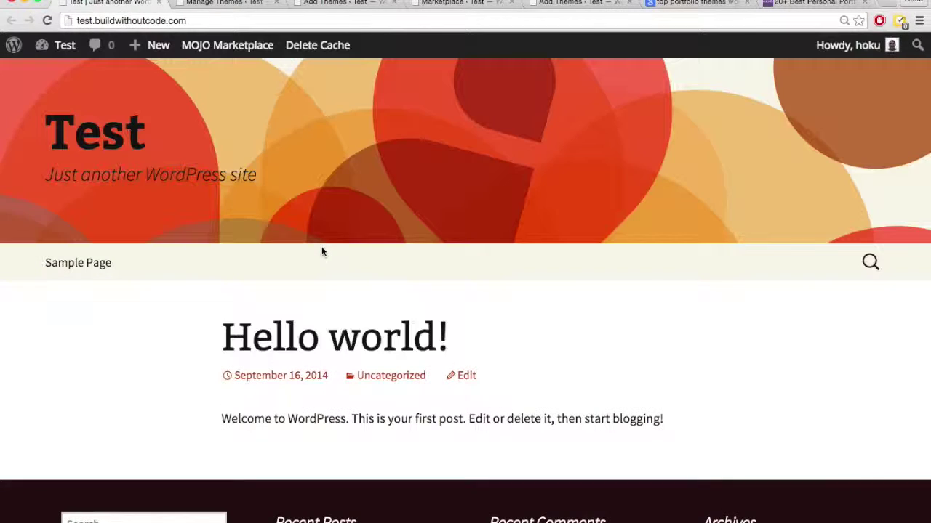
Step: Compare the live site's Hello world! page with the active Twenty Thirteen theme, and look over the other installed themes
key("super+2")
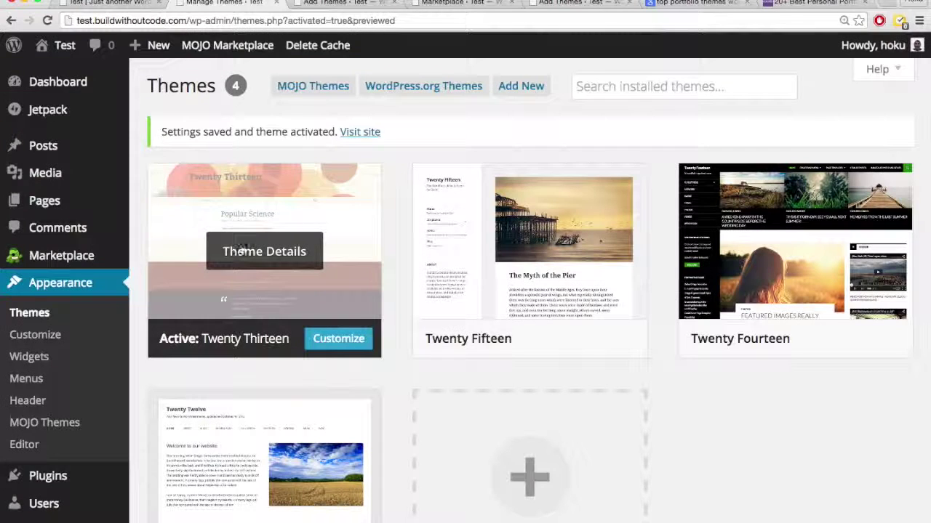
key("super+1")
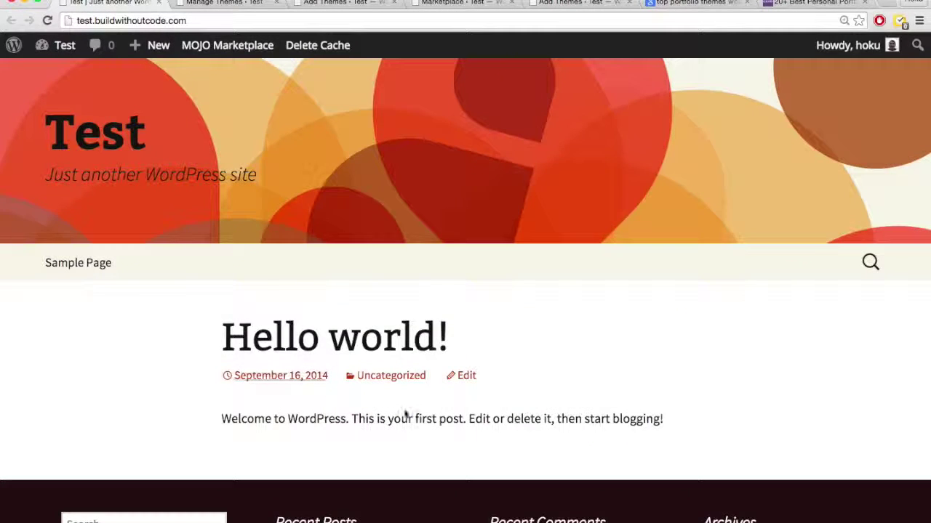
left_click_drag(666, 425, 210, 325)
left_click(180, 330)
key("super+2")
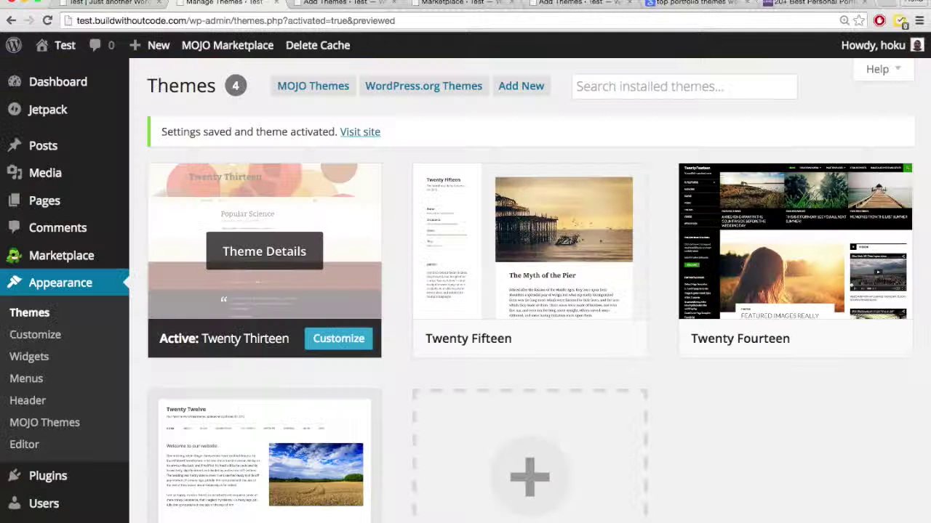
mouse_move(530, 335)
mouse_move(332, 437)
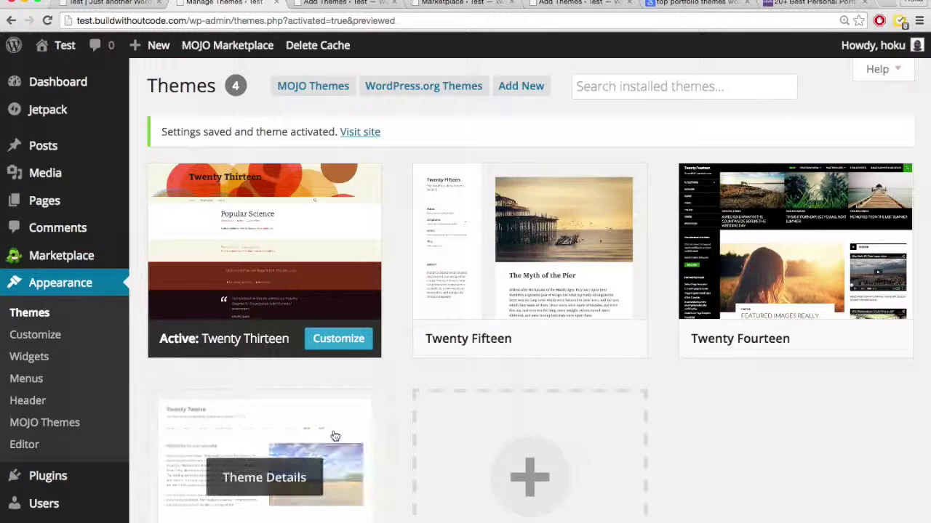
scroll(334, 438, "down", 1)
key("super+1")
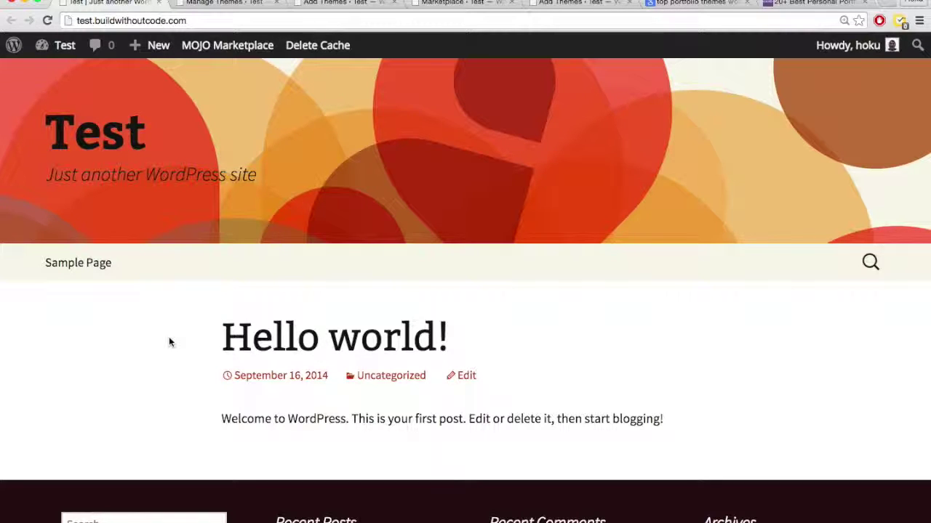
key("ctrl+Tab")
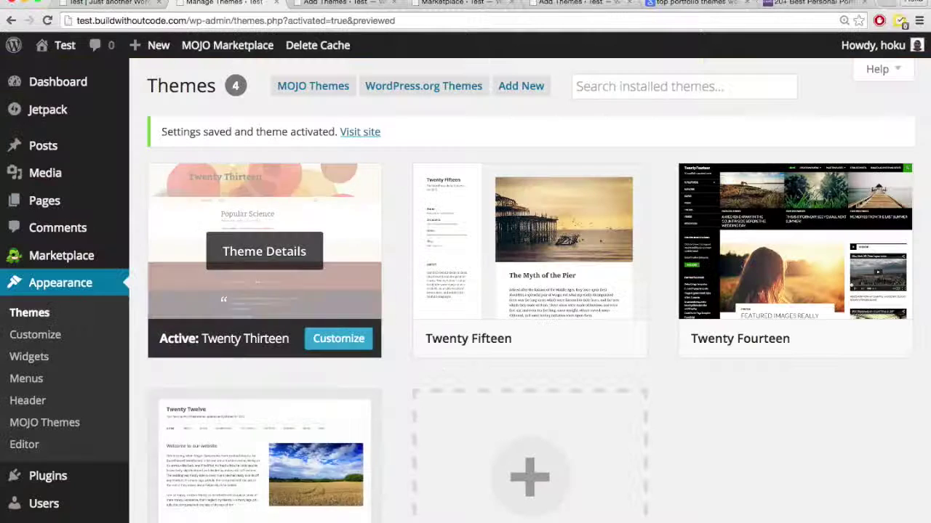
scroll(393, 344, "down", 3)
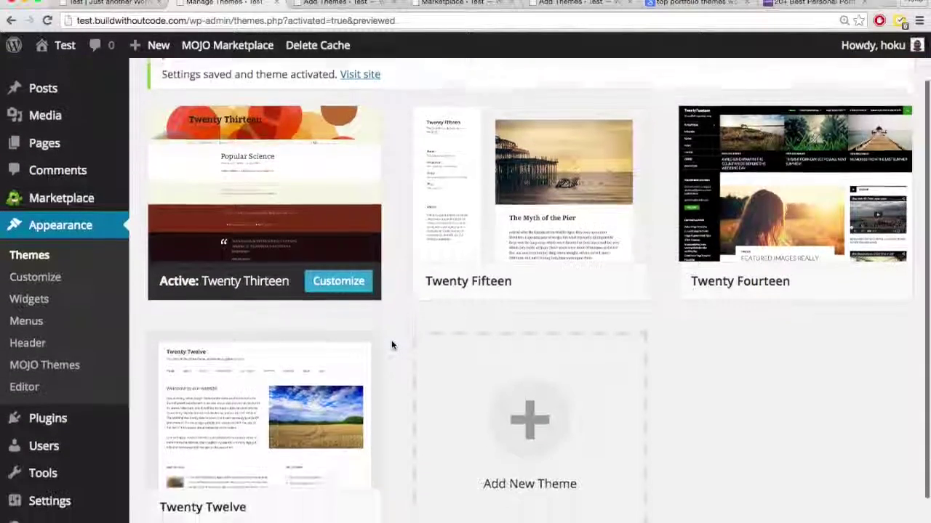
scroll(391, 345, "up", 3)
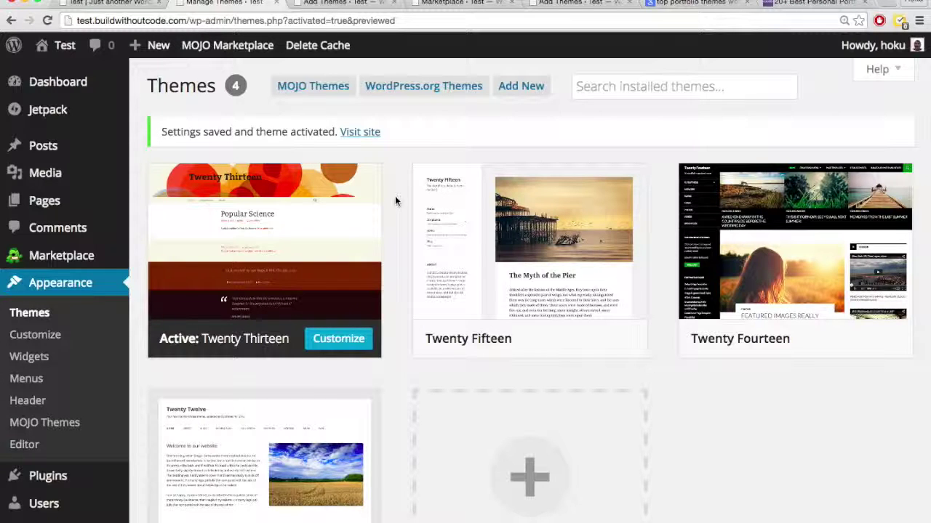
Step: Activate the Twenty Fifteen theme and reload the live site's front page
mouse_move(502, 204)
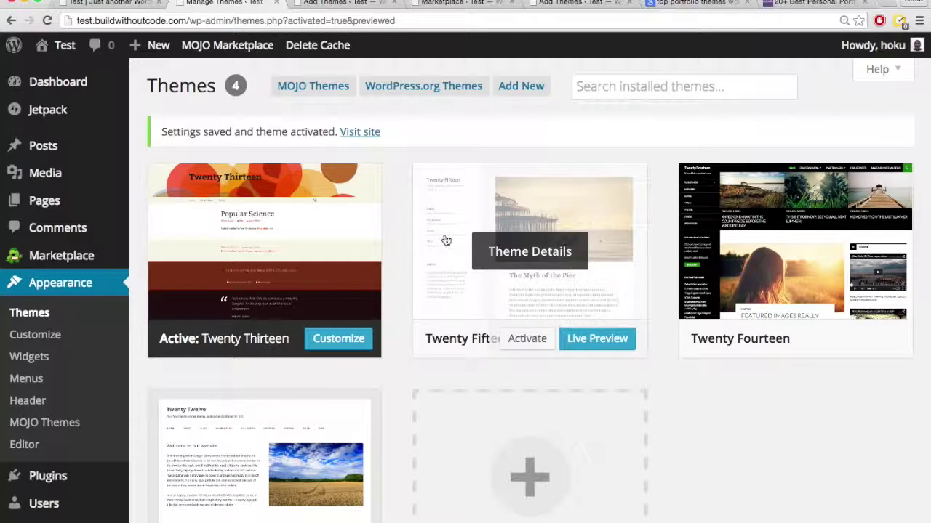
left_click(529, 339)
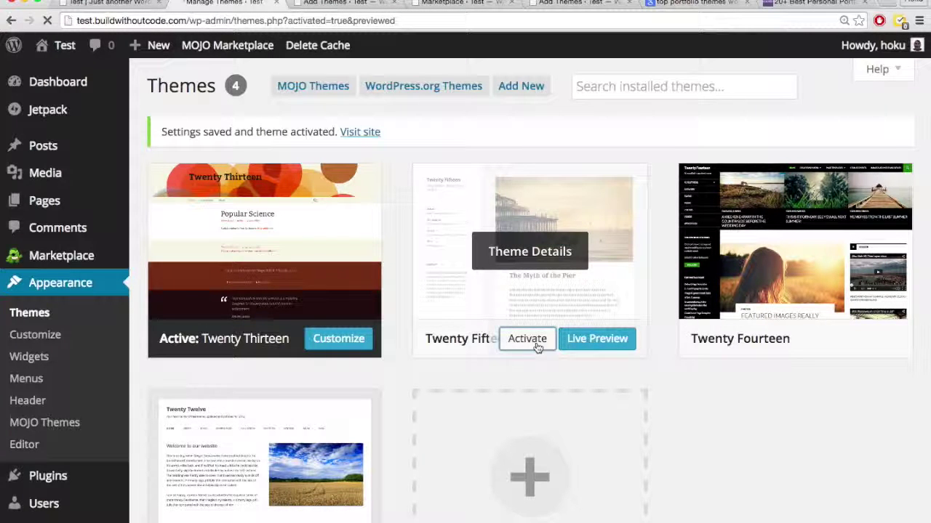
key("super+1")
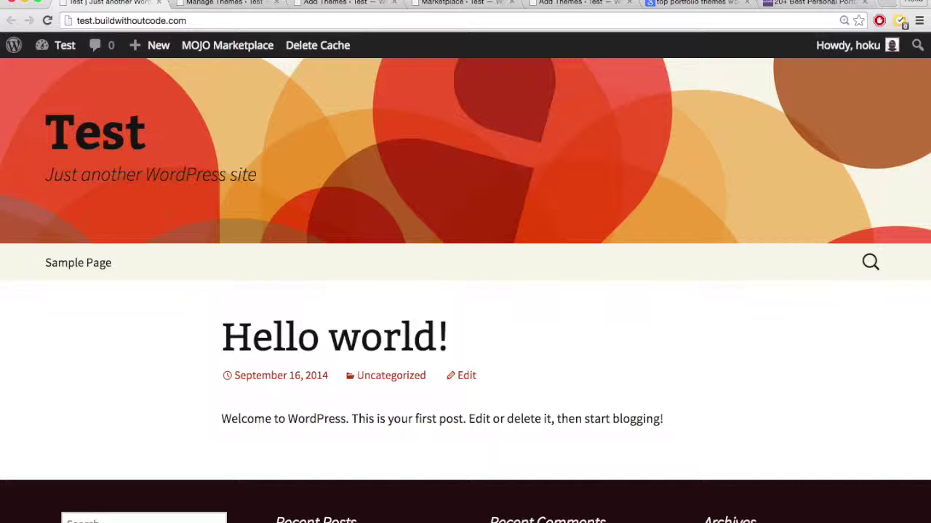
key("super+2")
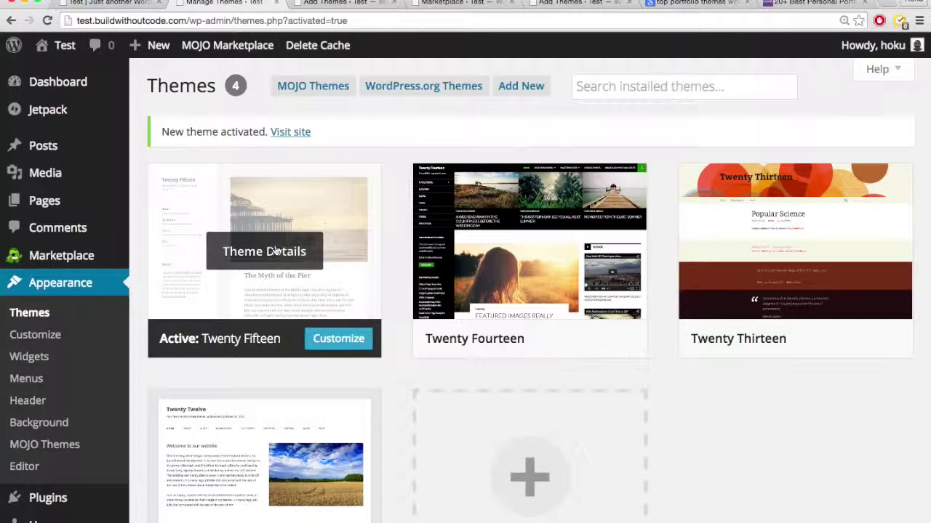
key("super+1")
key("super+r")
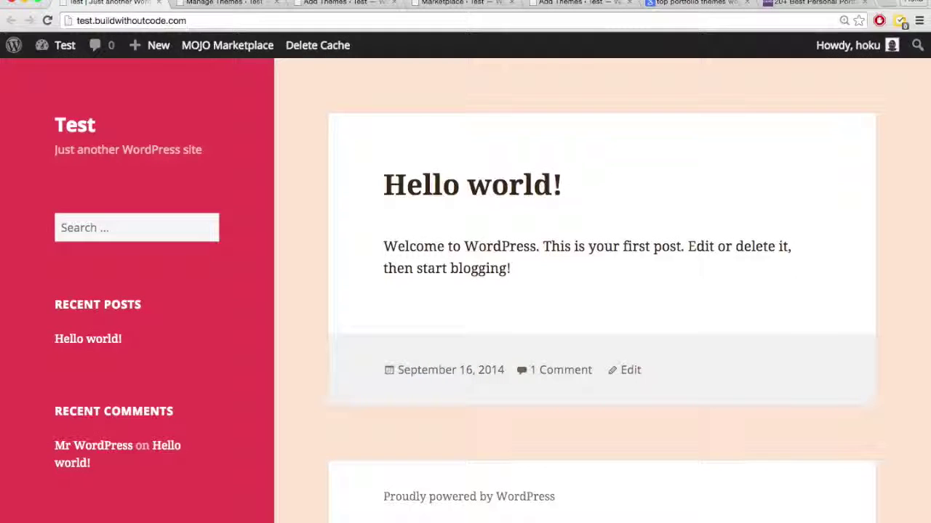
Step: Compare the live site's front page with the Twenty Fifteen entry among the installed themes
key("super+2")
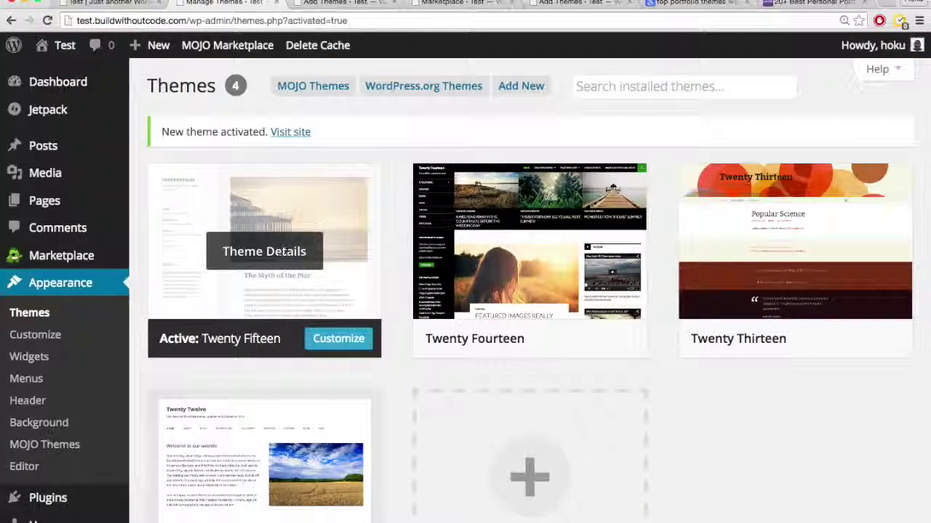
key("super+1")
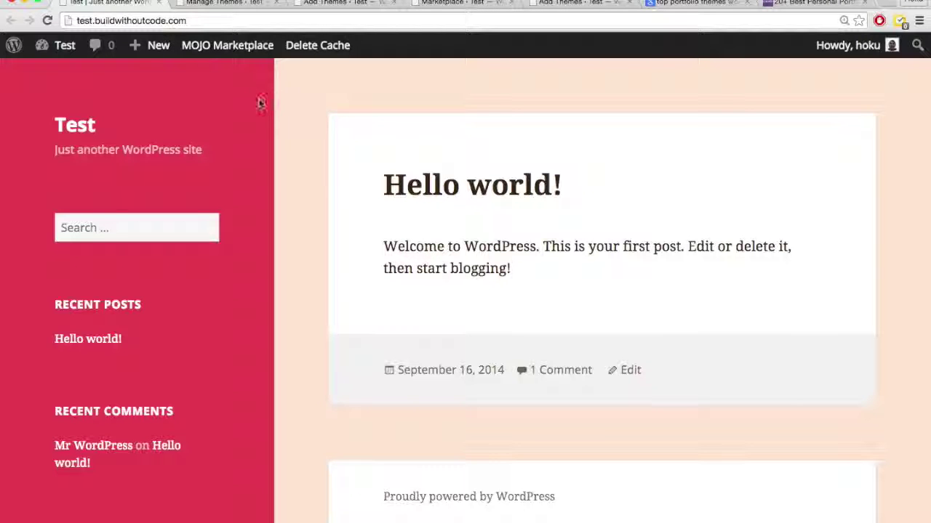
key("super+2")
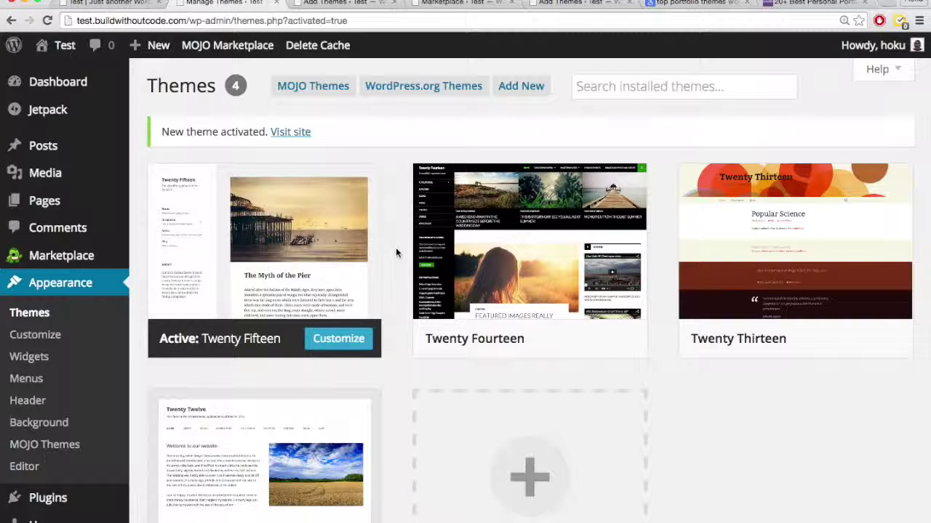
mouse_move(336, 246)
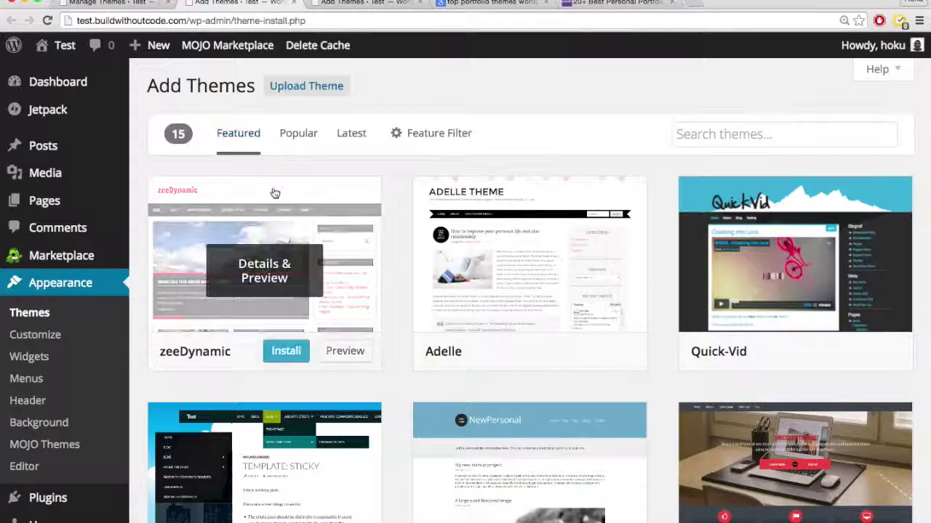
Step: Browse the popular themes available for installation and list the latest ones
left_click(299, 144)
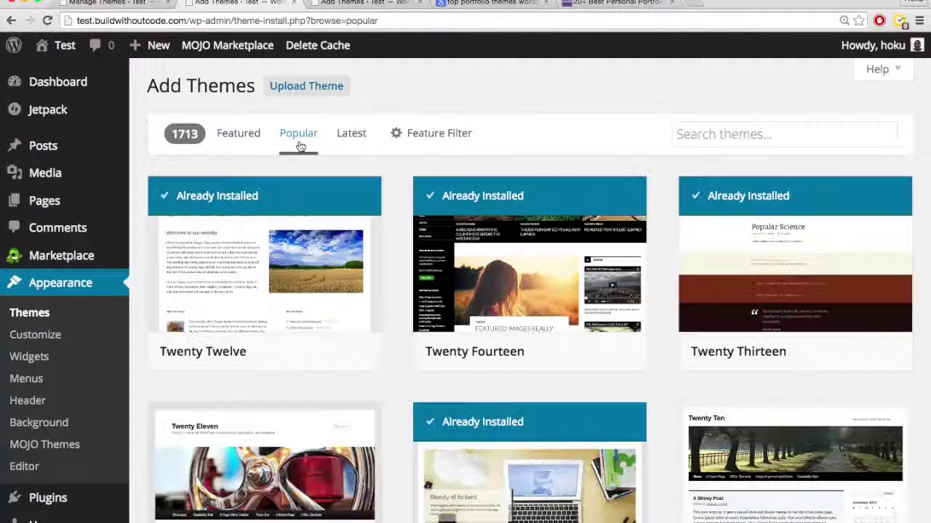
scroll(377, 273, "down", 3)
scroll(377, 273, "up", 3)
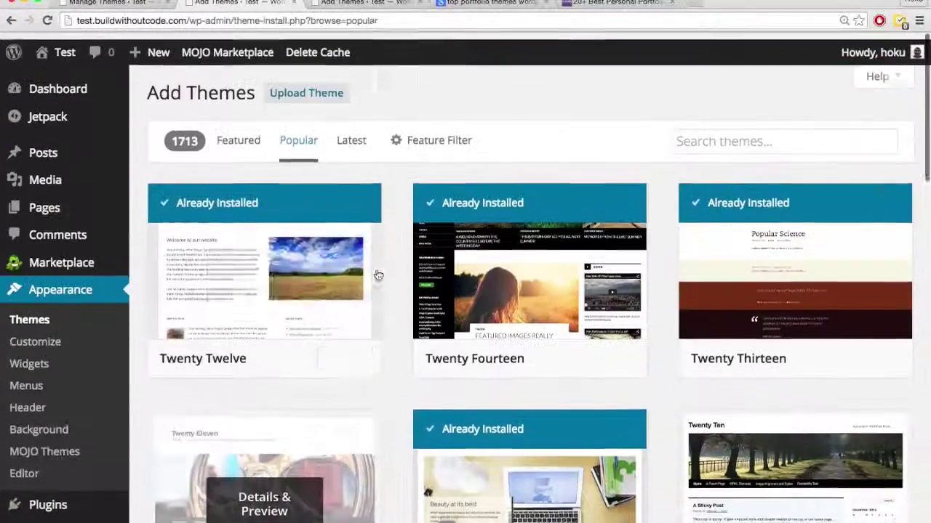
left_click(361, 140)
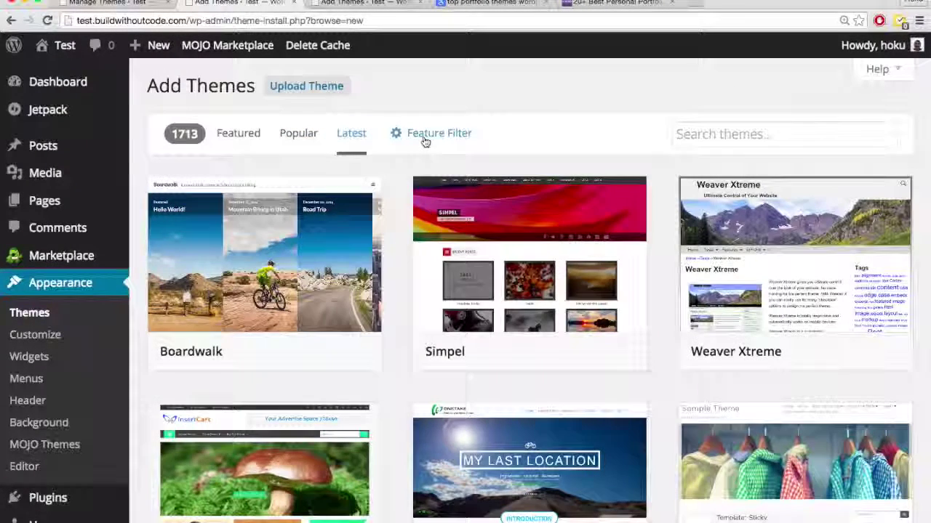
Step: Examine the feature filter's color, layout, feature and subject options, and return to the popular themes
left_click(425, 141)
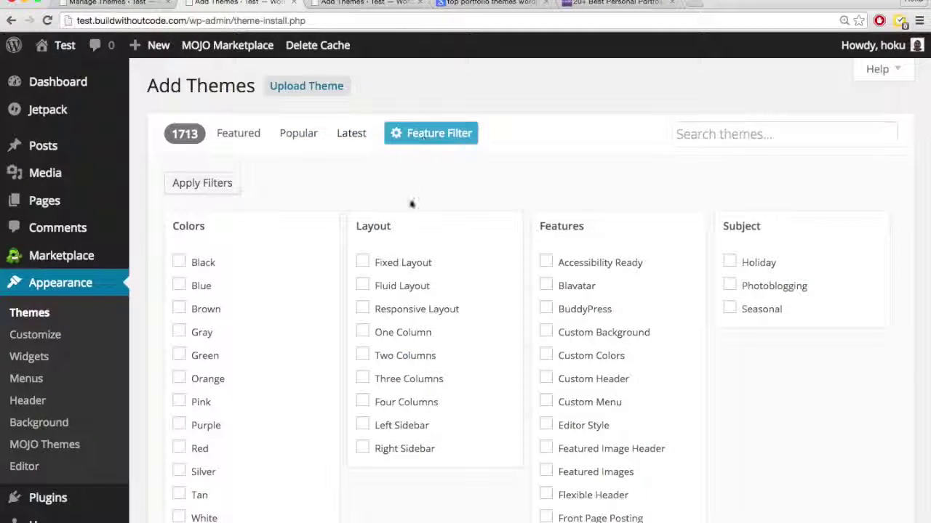
scroll(409, 201, "down", 1)
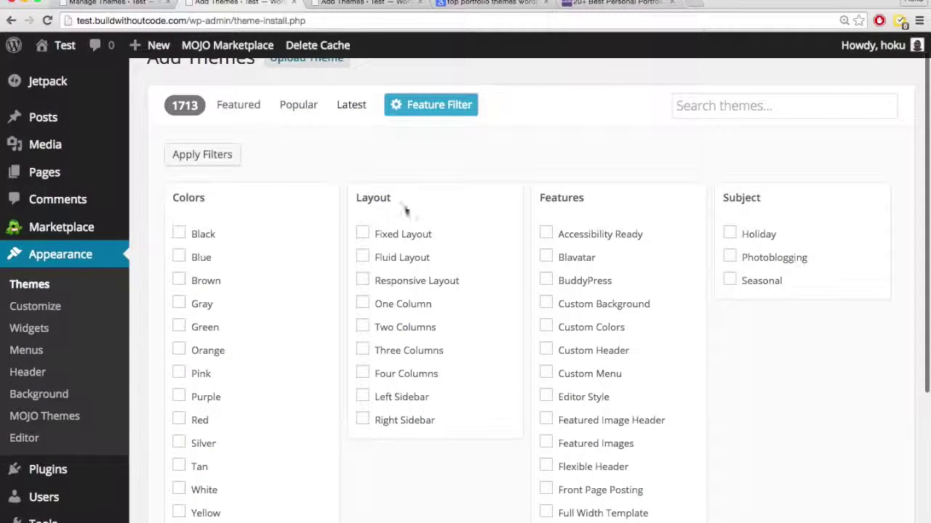
scroll(575, 166, "up", 1)
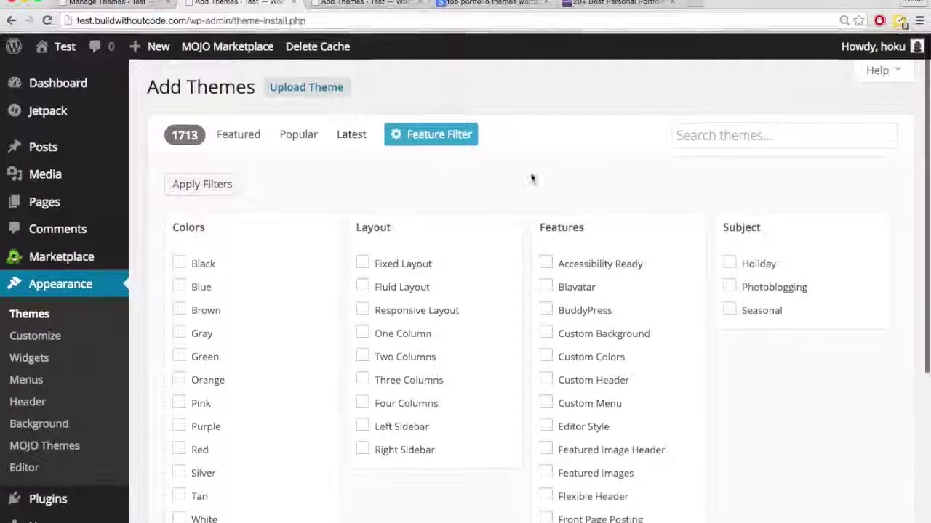
left_click(245, 136)
left_click(288, 138)
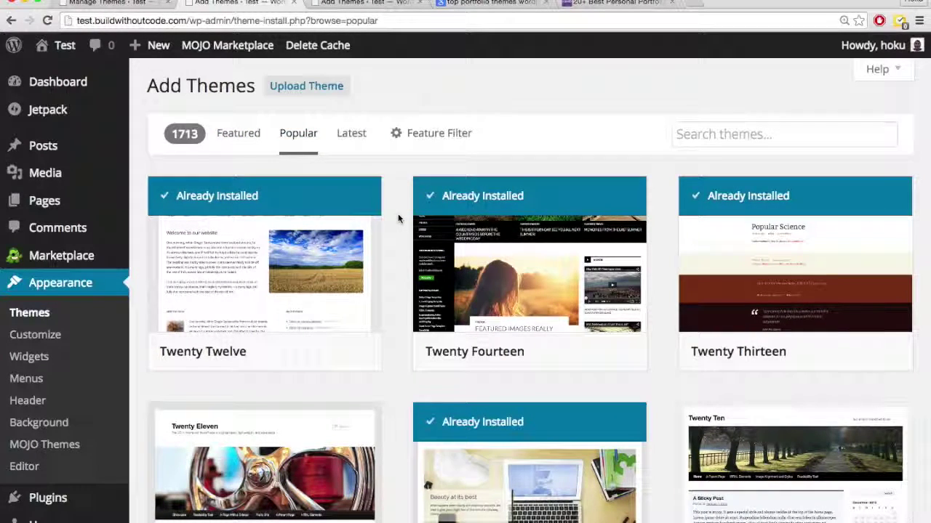
Step: Search the themes available for installation for "portfolio" and browse the matching themes
scroll(399, 216, "down", 1)
scroll(399, 215, "up", 1)
left_click(725, 135)
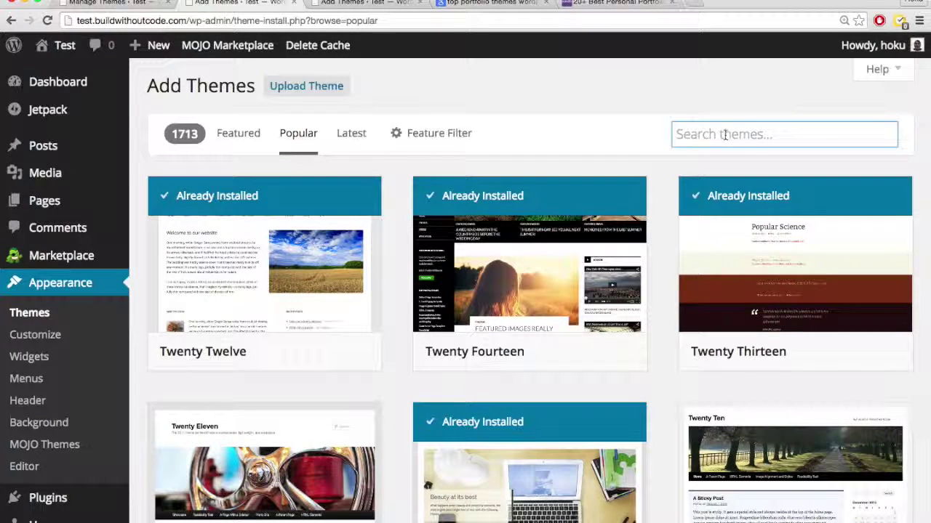
type("por")
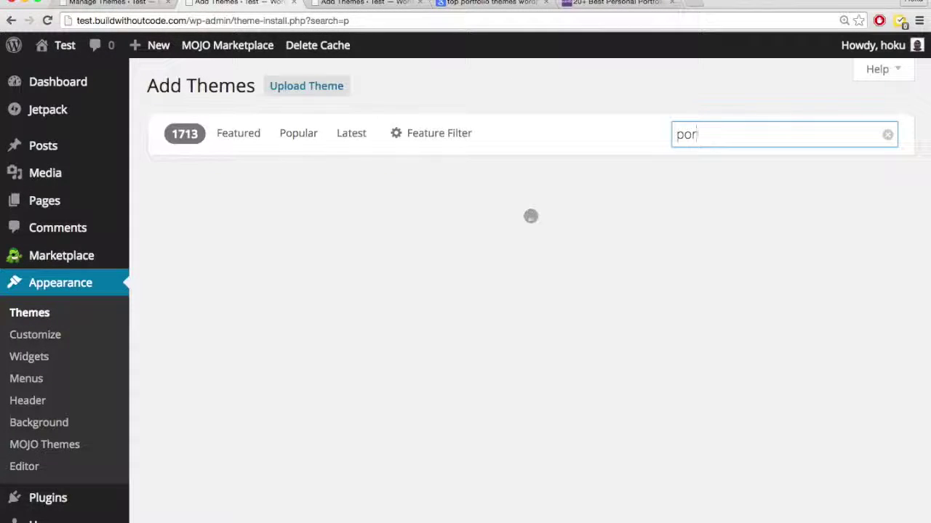
type("tfolio")
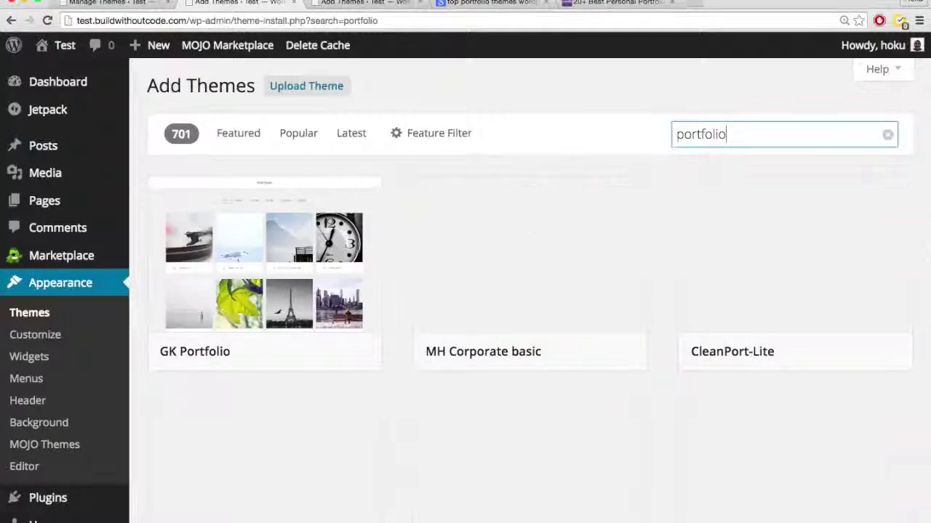
scroll(416, 348, "down", 5)
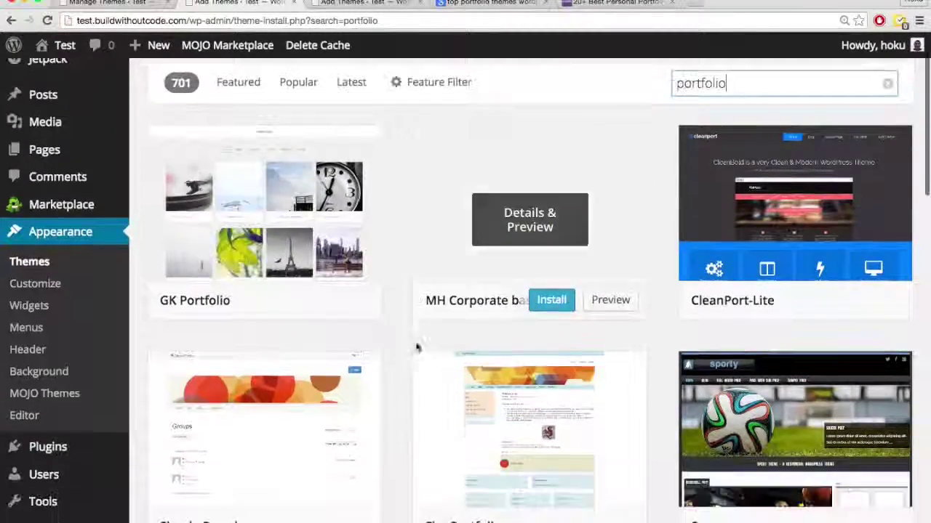
scroll(386, 327, "down", 8)
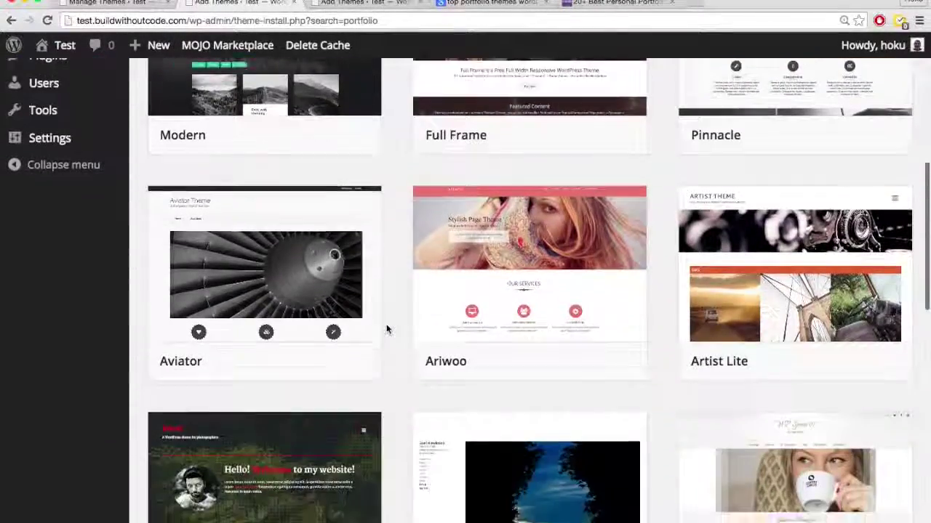
scroll(386, 329, "down", 10)
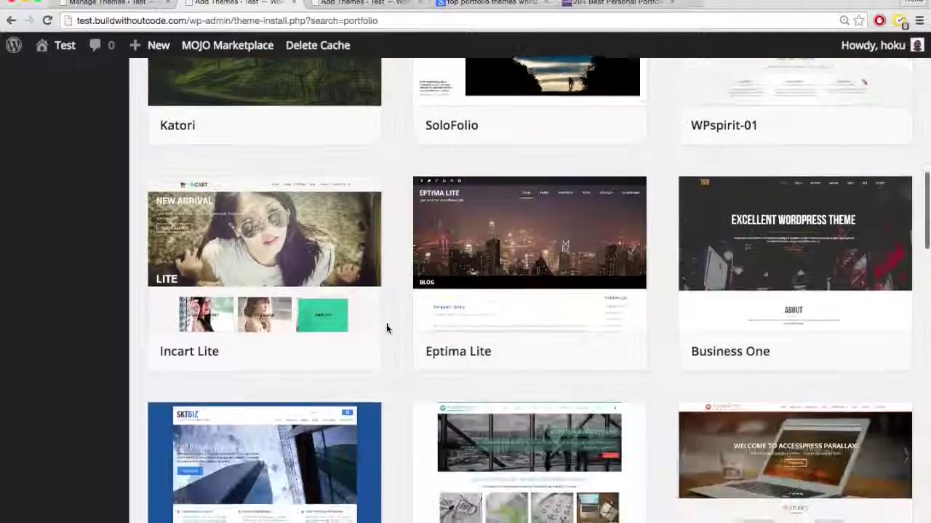
scroll(386, 329, "up", 15)
scroll(386, 330, "up", 4)
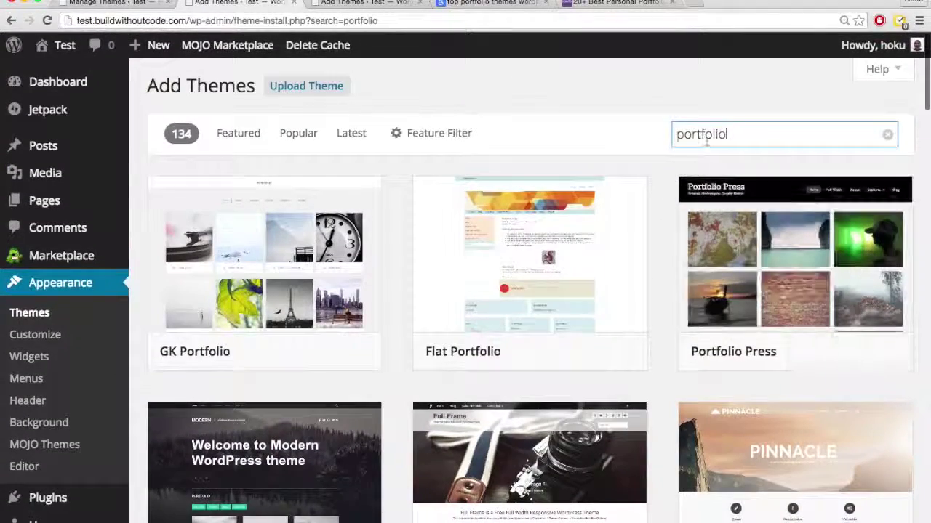
Step: Clear the "portfolio" search and browse the popular themes available for installation
double_click(705, 137)
key("BackSpace")
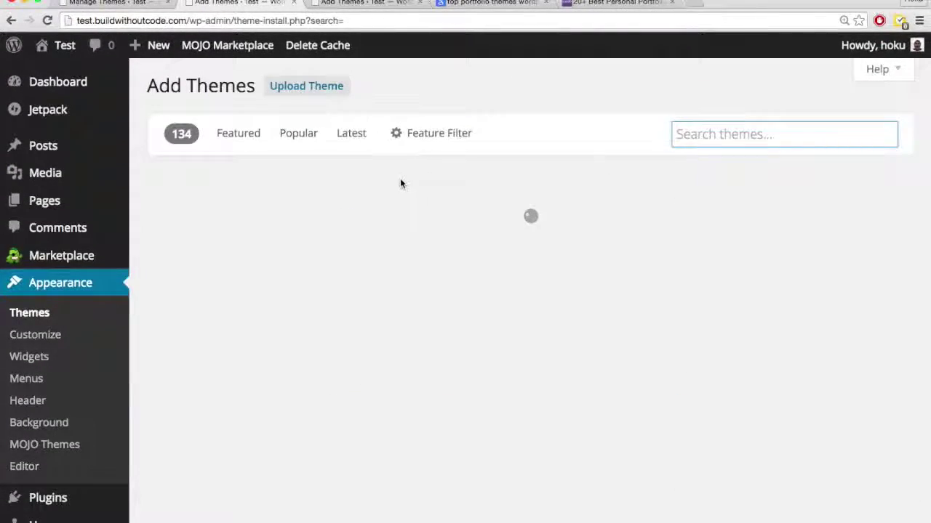
left_click(297, 140)
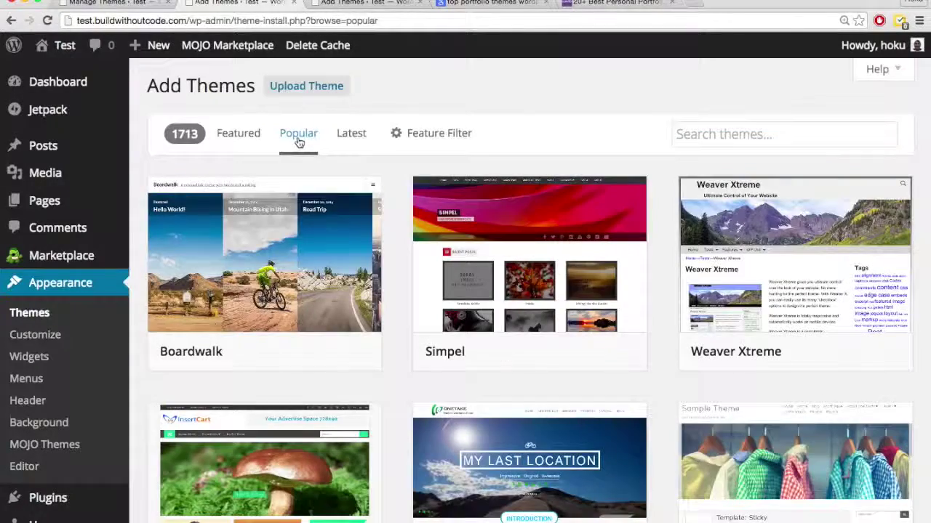
scroll(407, 363, "down", 4)
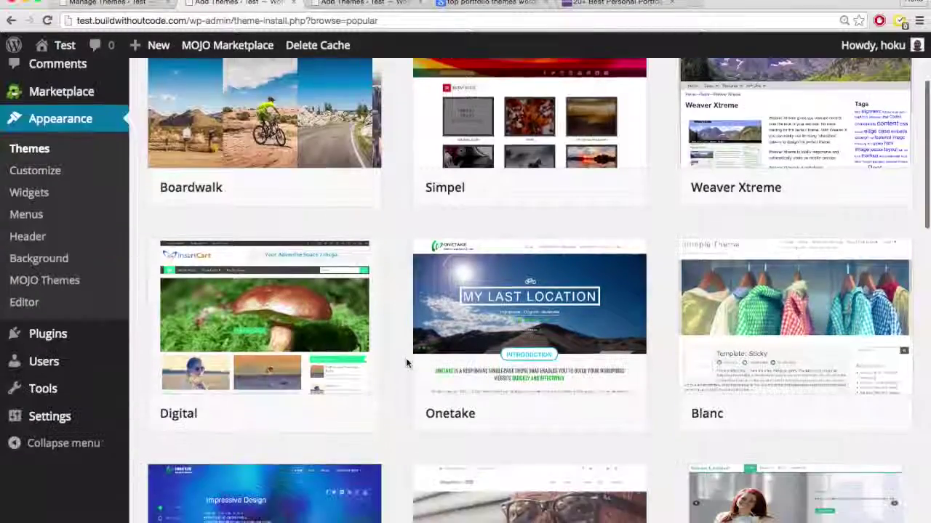
scroll(407, 363, "up", 1)
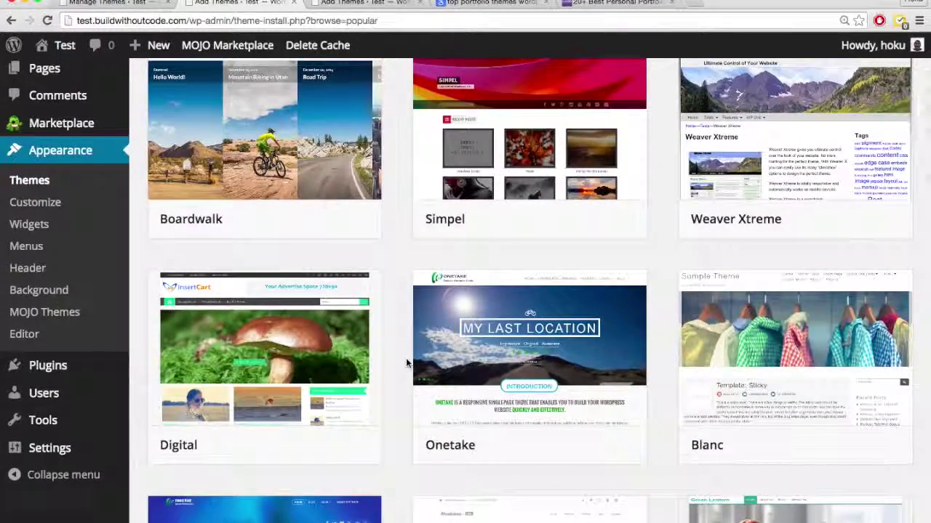
Step: Preview the Boardwalk theme, look through its sample posts, and close the preview
mouse_move(325, 221)
left_click(344, 219)
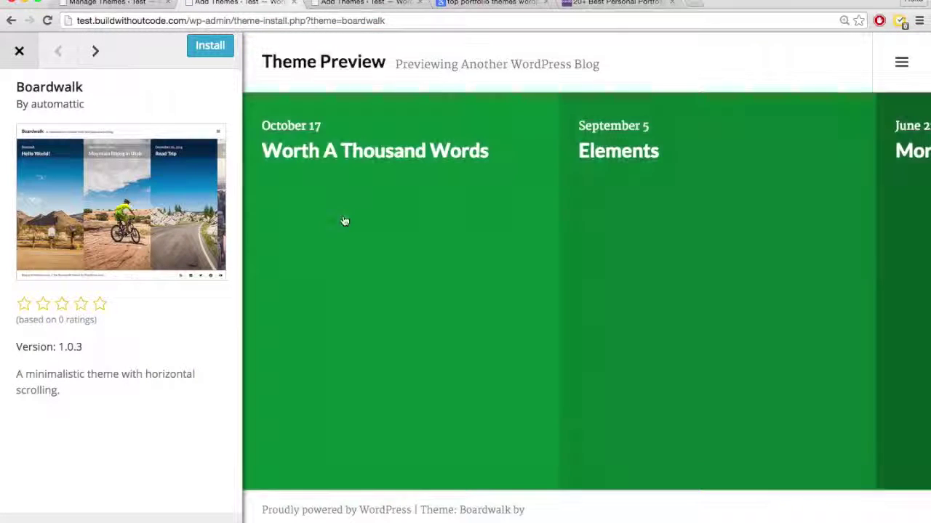
scroll(338, 309, "down", 10)
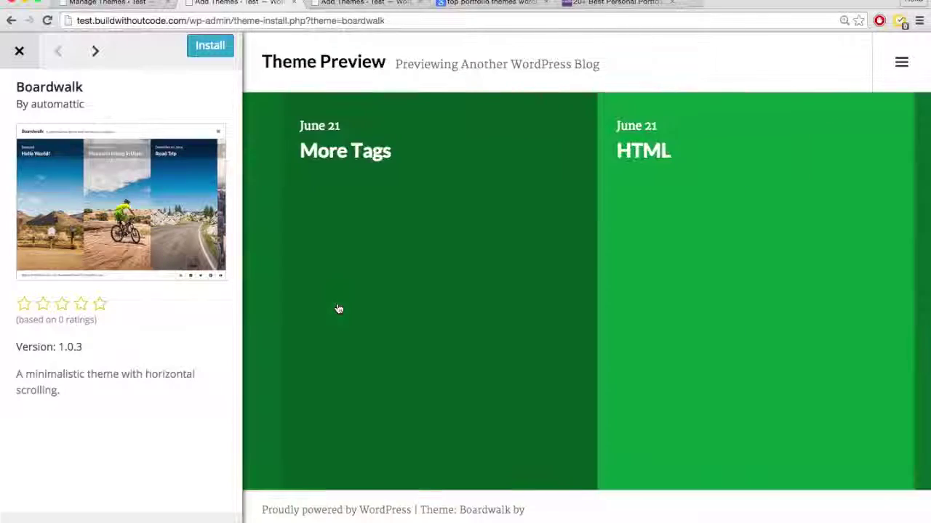
scroll(341, 405, "down", 5)
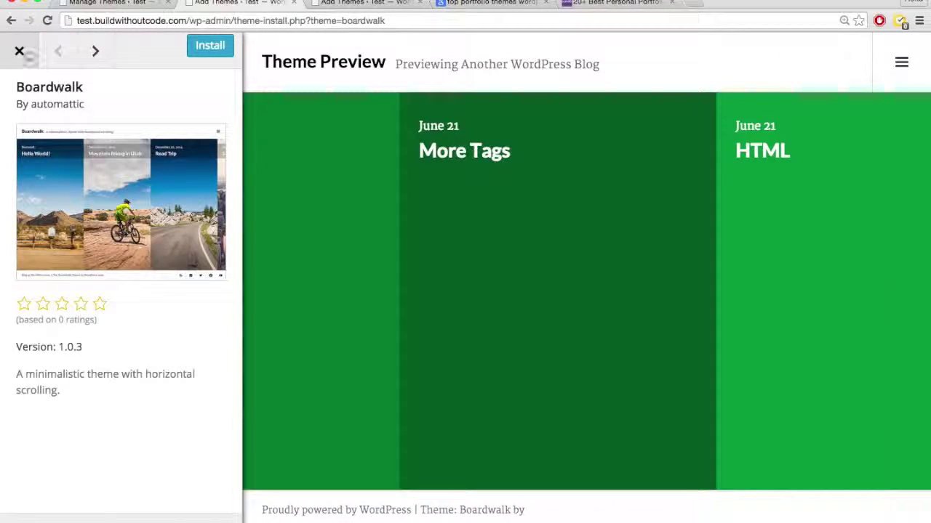
left_click(21, 48)
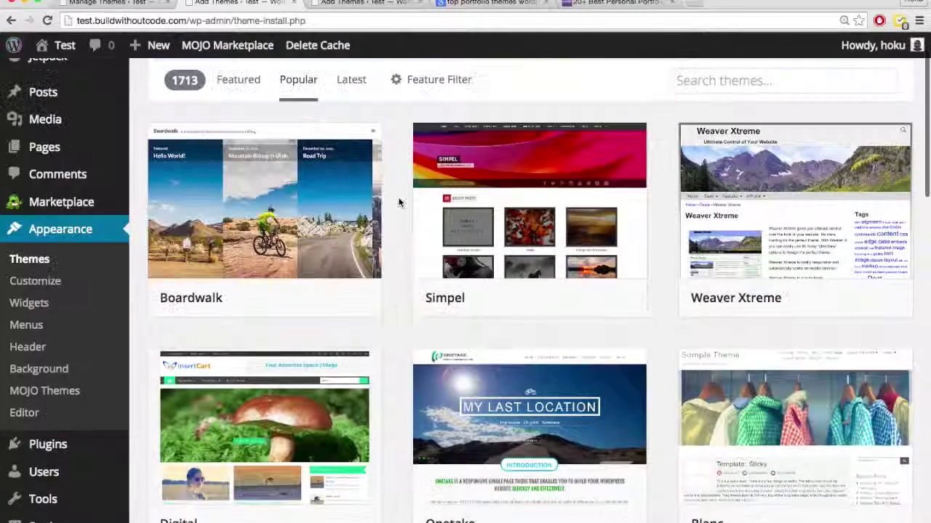
Step: Install the Blanc theme from the popular themes and activate it
scroll(398, 203, "up", 1)
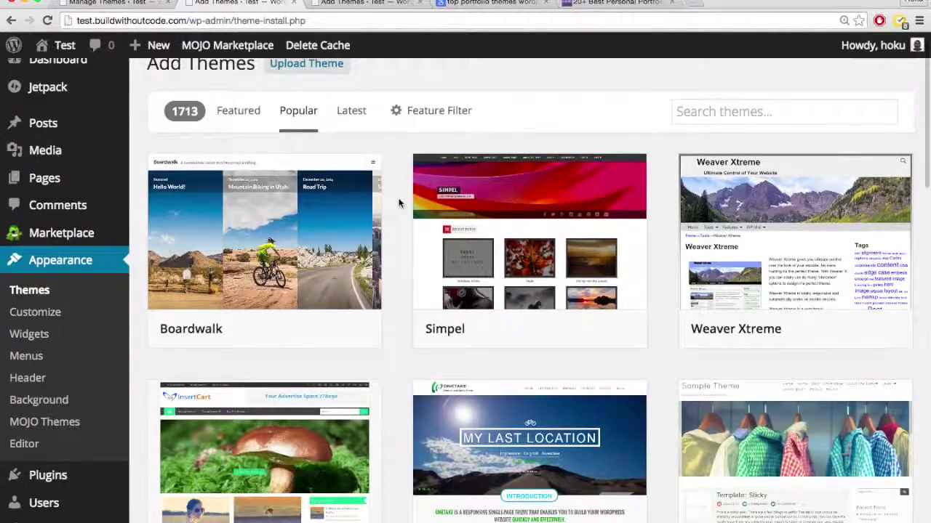
scroll(399, 202, "down", 5)
mouse_move(823, 348)
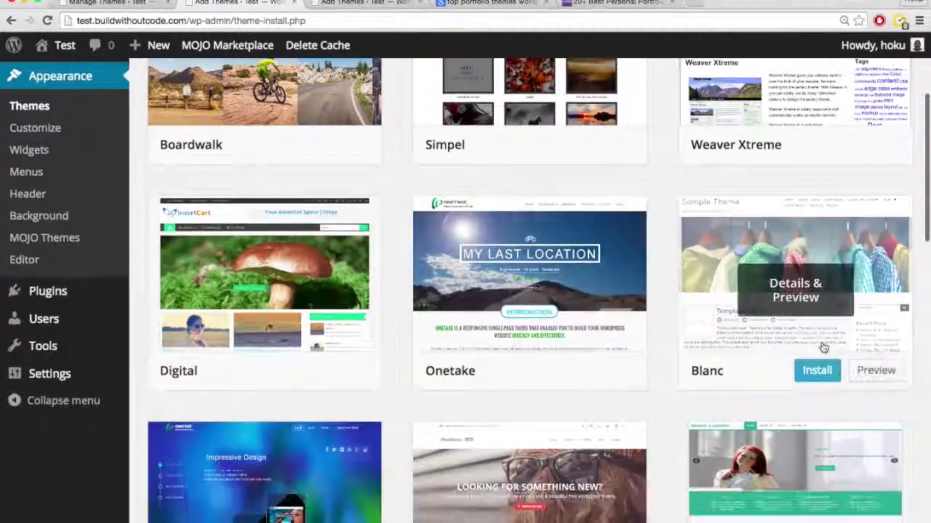
left_click(817, 373)
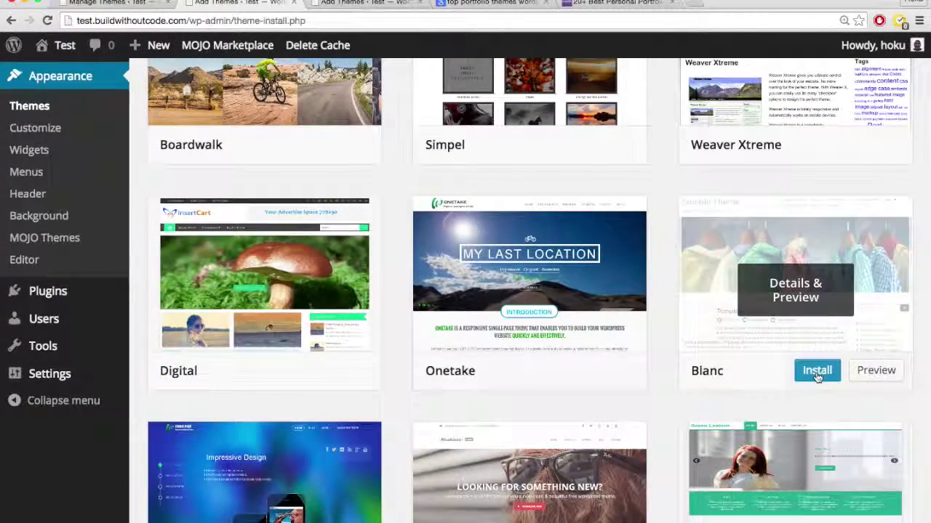
left_click(818, 372)
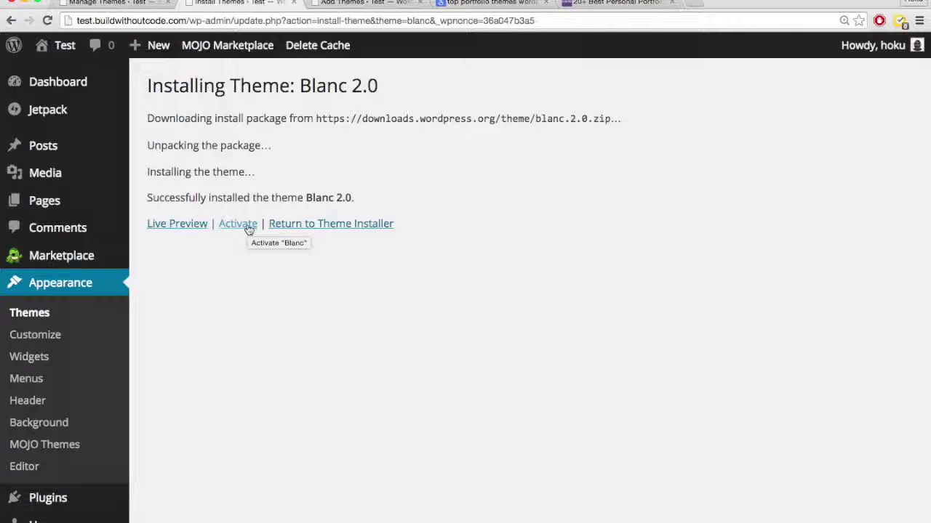
left_click(248, 228)
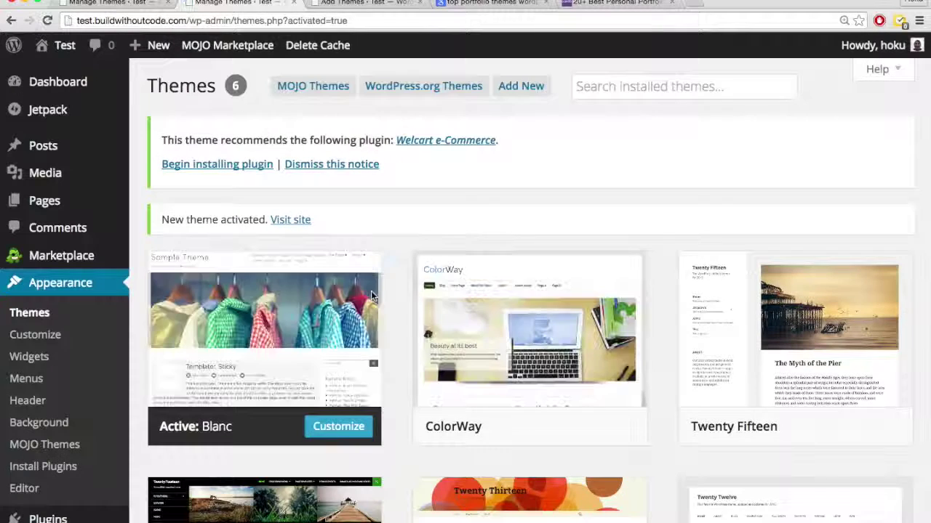
Step: Open the live site's front page in a separate tab, examine its look under the Blanc theme, and return to the installed themes
mouse_move(58, 45)
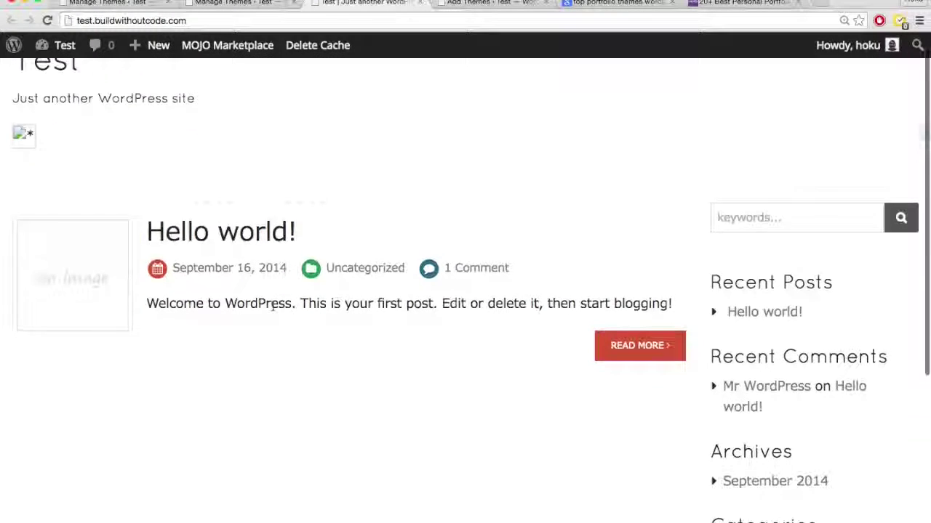
scroll(272, 309, "down", 5)
scroll(273, 309, "up", 7)
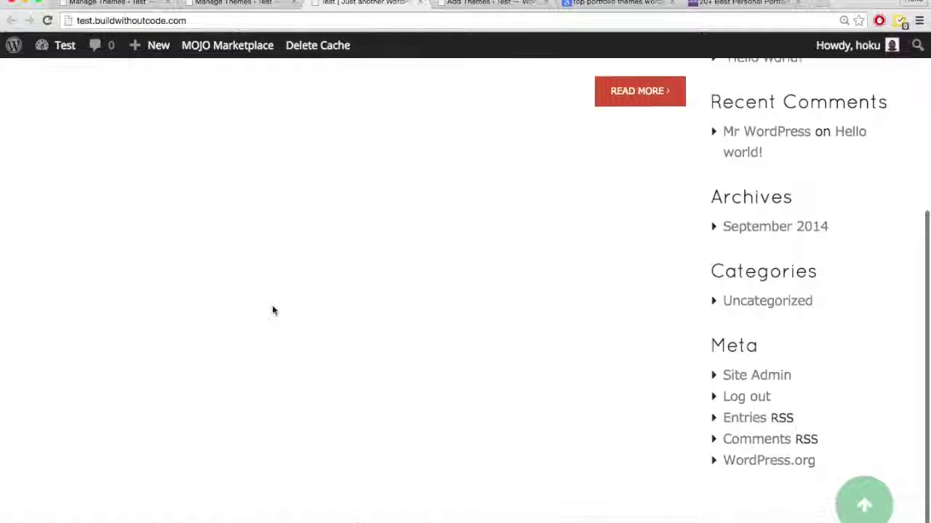
scroll(273, 311, "up", 2)
scroll(273, 310, "down", 6)
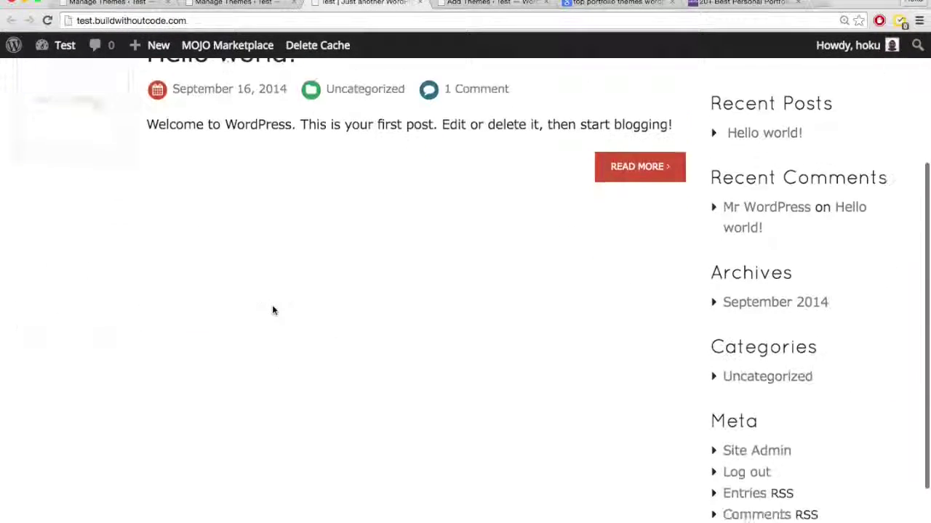
scroll(272, 311, "up", 7)
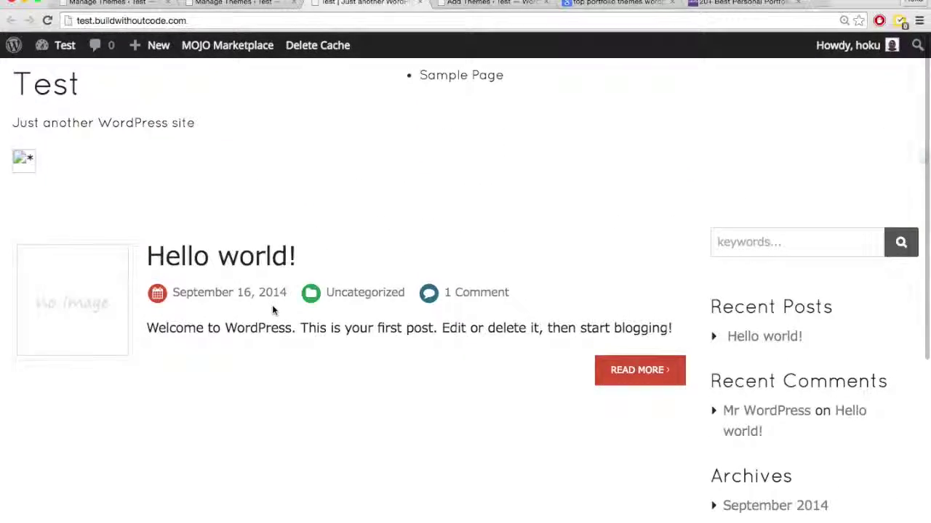
scroll(272, 308, "down", 5)
scroll(272, 308, "up", 5)
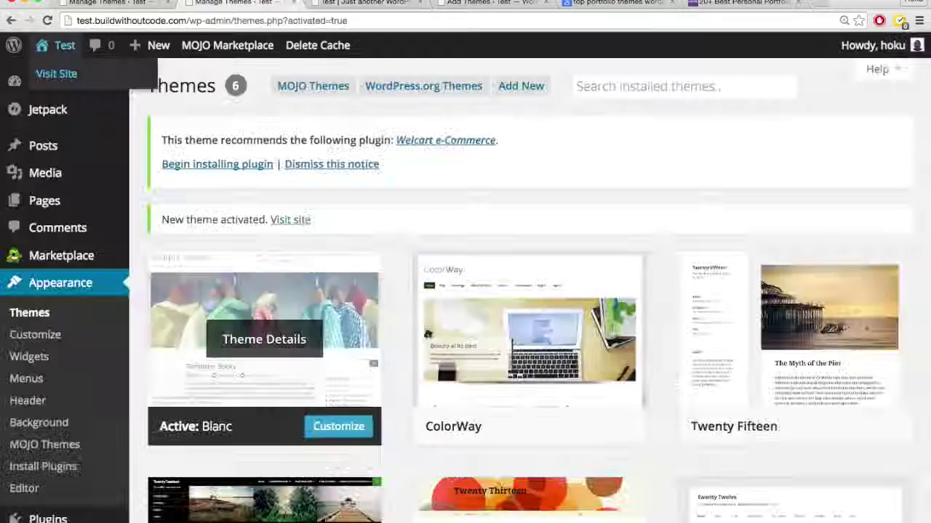
Step: Activate the installed Twenty Fifteen theme again and reload the live site's front page
scroll(376, 272, "down", 3)
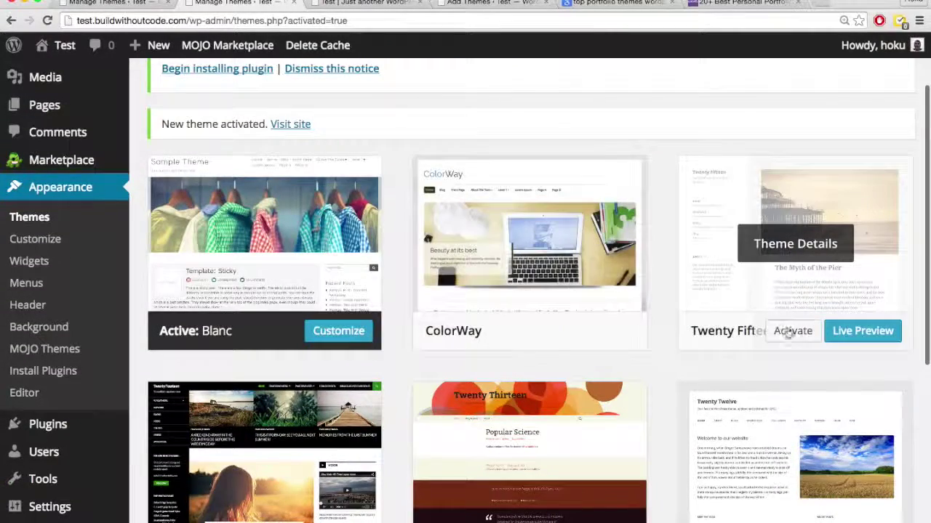
left_click(791, 333)
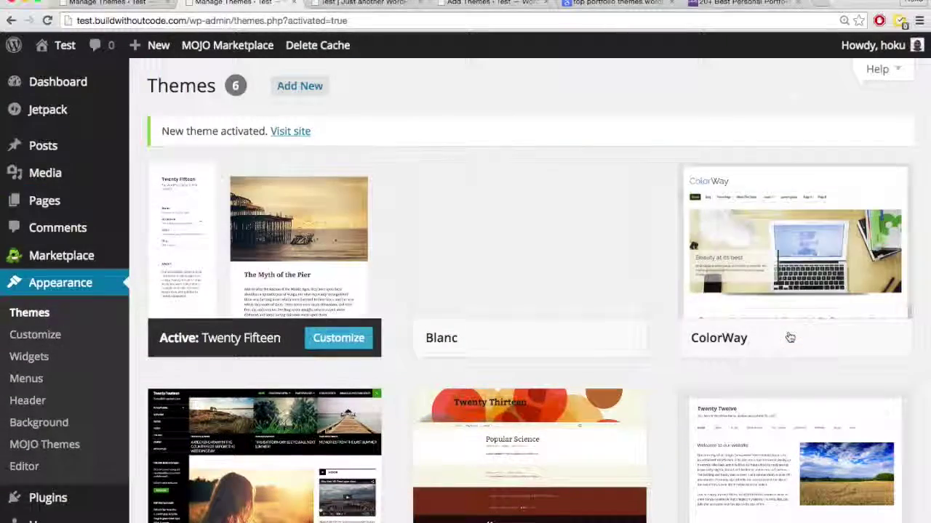
key("ctrl+Tab")
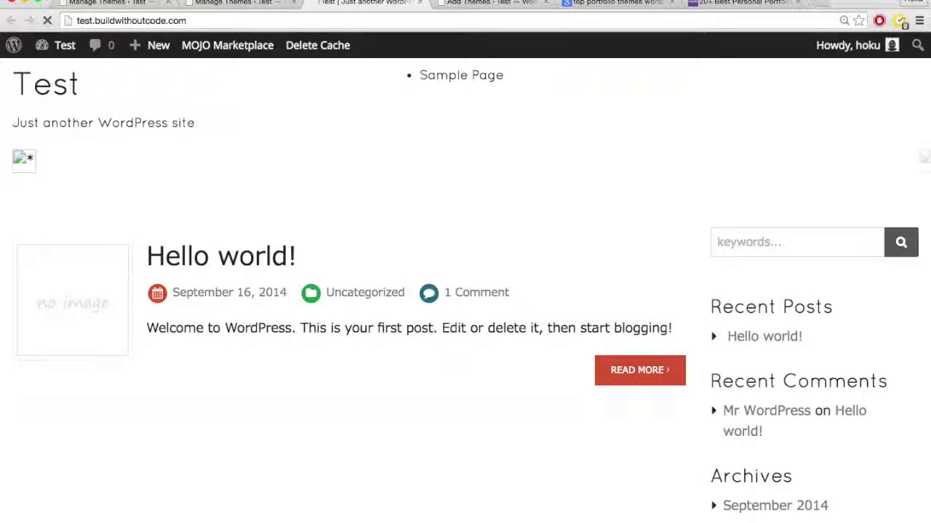
key("ctrl+shift+Tab")
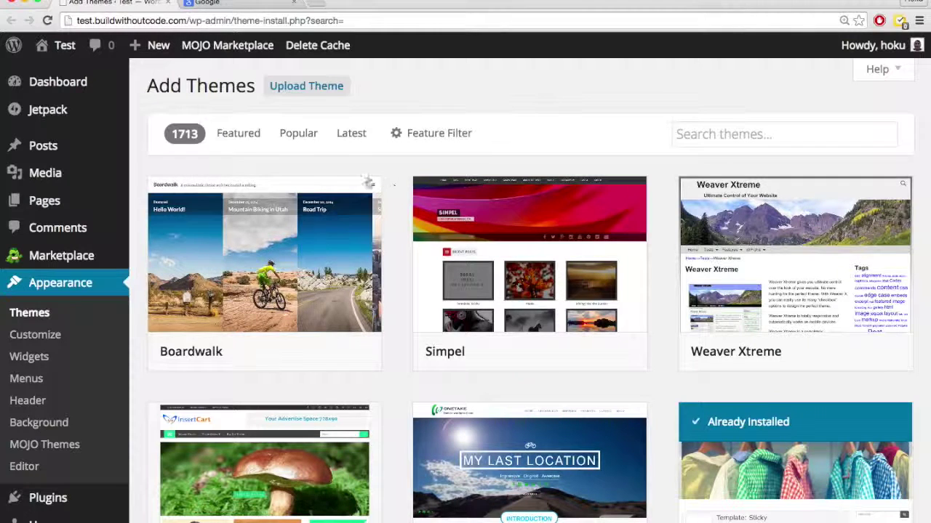
left_click(709, 134)
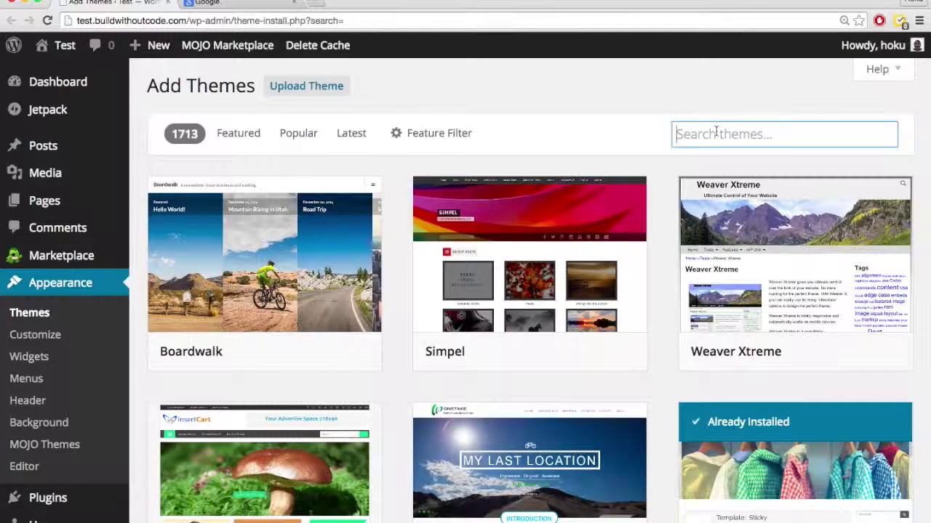
left_click(599, 92)
scroll(409, 381, "down", 3)
scroll(409, 382, "up", 3)
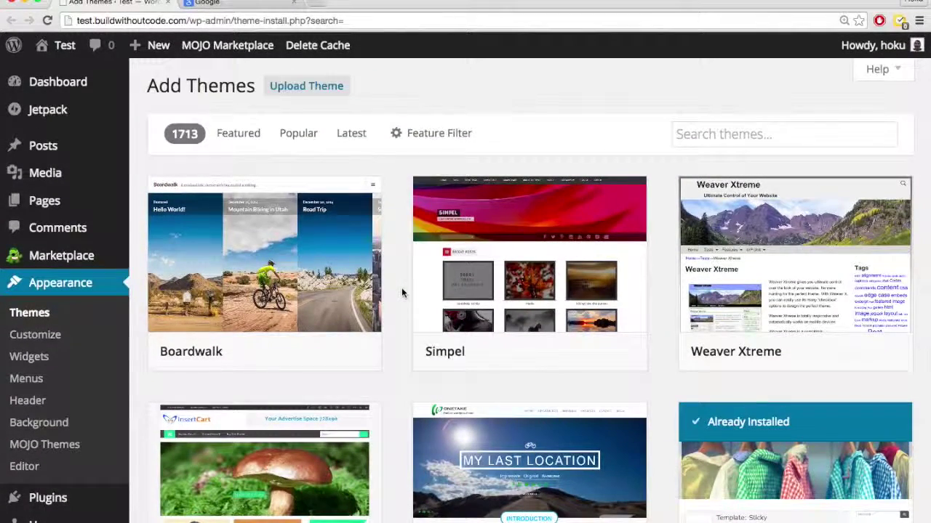
Step: Search Google for "top portfolio themes wordpress" and open the colorlib.com article on best personal portfolio themes in a new tab
left_click(237, 6)
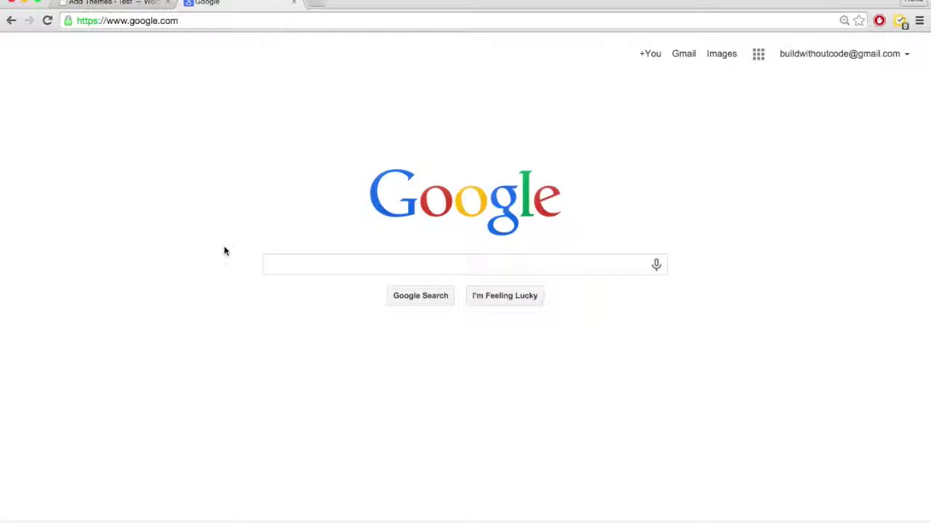
left_click(277, 265)
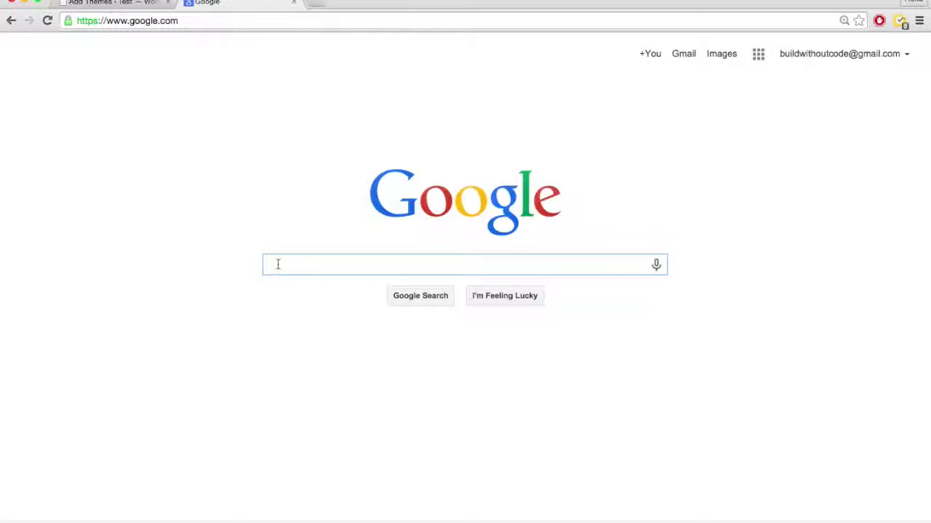
type("top portfolio themes wordpress")
key("Return")
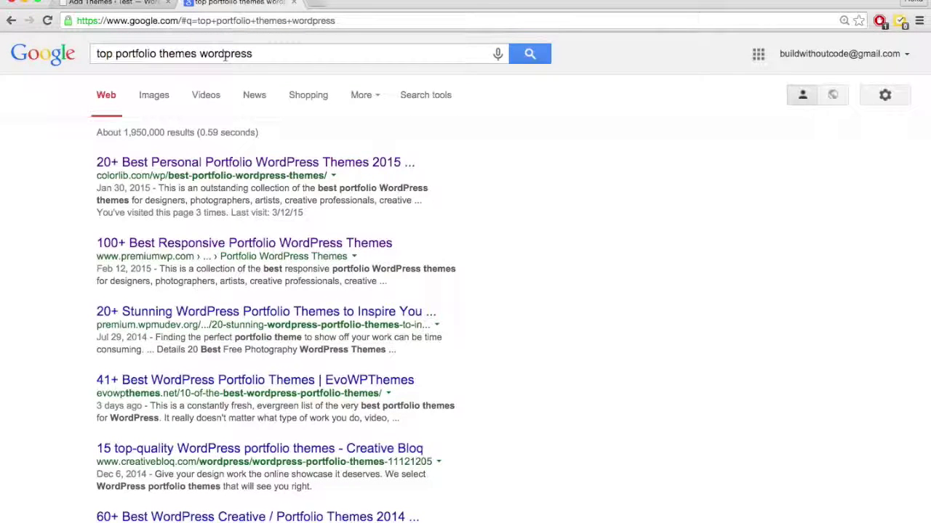
left_click(101, 163, "super")
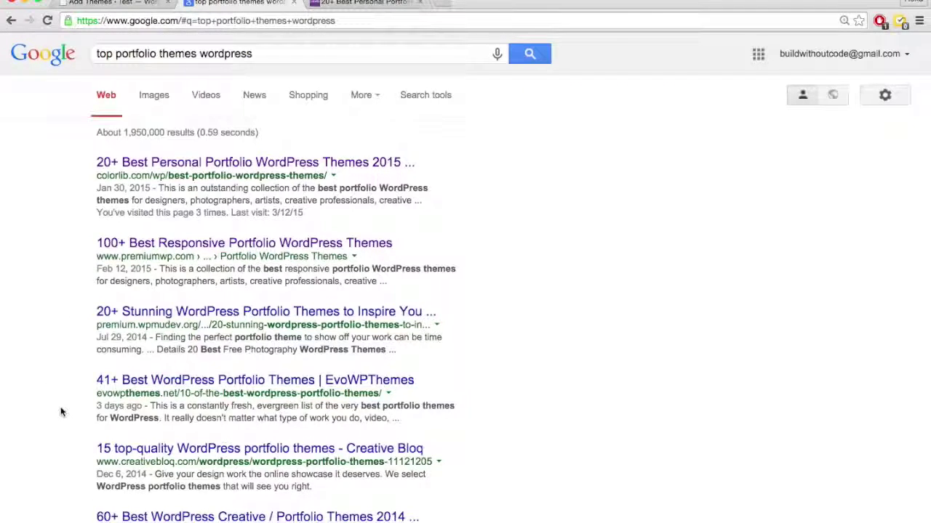
Step: Look through the colorlib article on portfolio themes as far as ROUA and open that theme's demo in a new tab
key("ctrl+Tab")
scroll(39, 322, "down", 10)
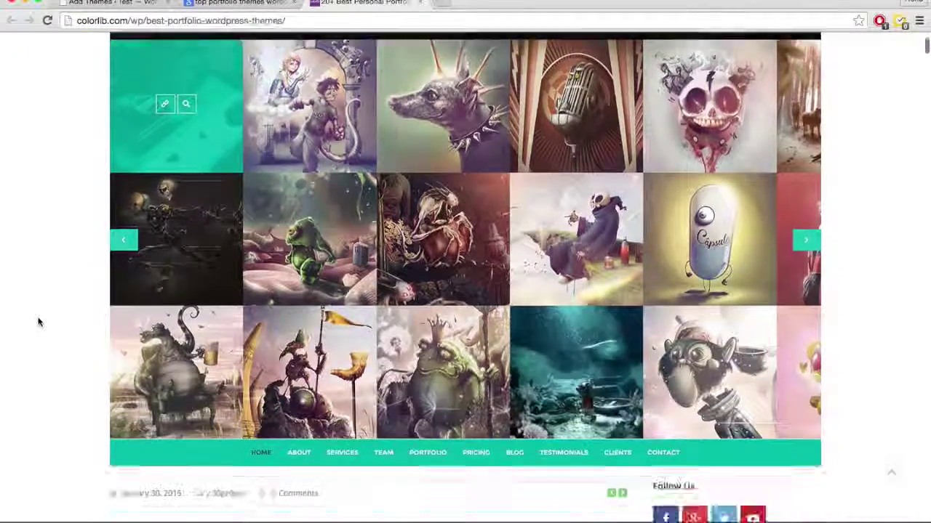
scroll(38, 322, "down", 6)
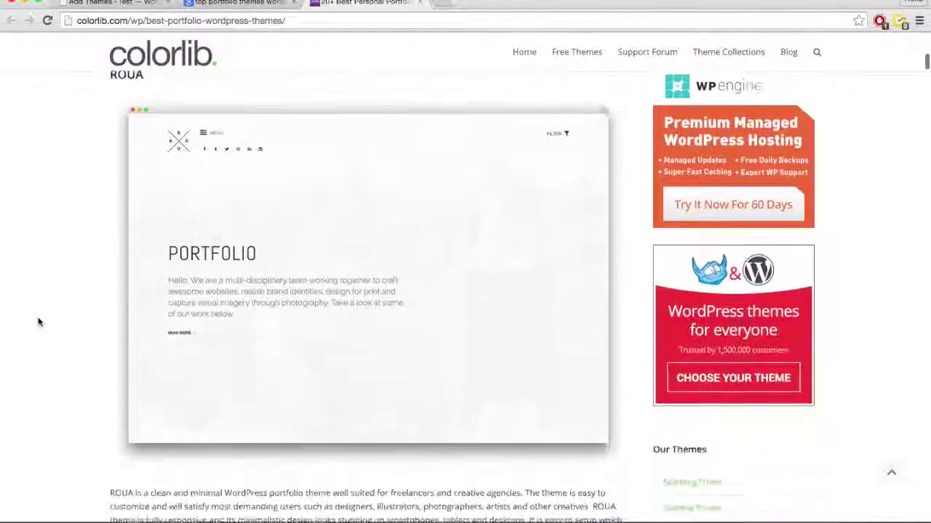
scroll(128, 289, "up", 1)
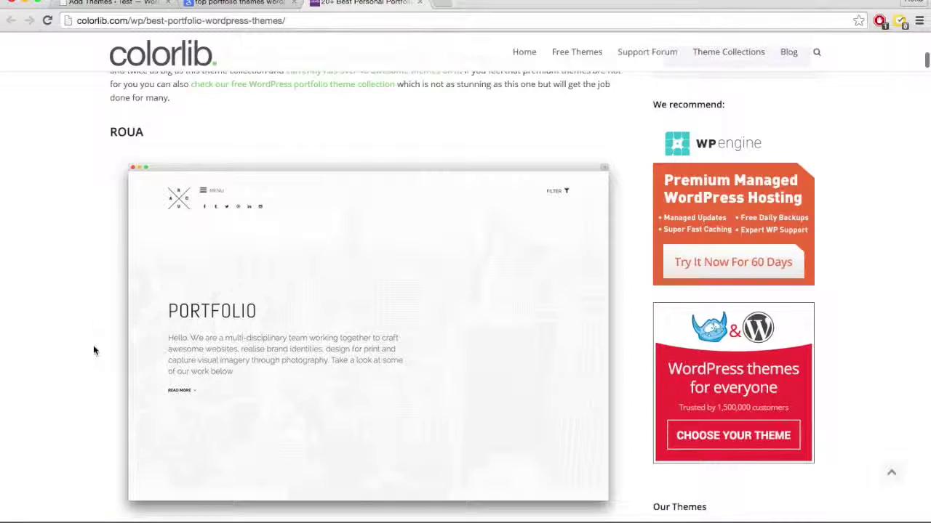
scroll(93, 350, "down", 5)
scroll(93, 351, "down", 1)
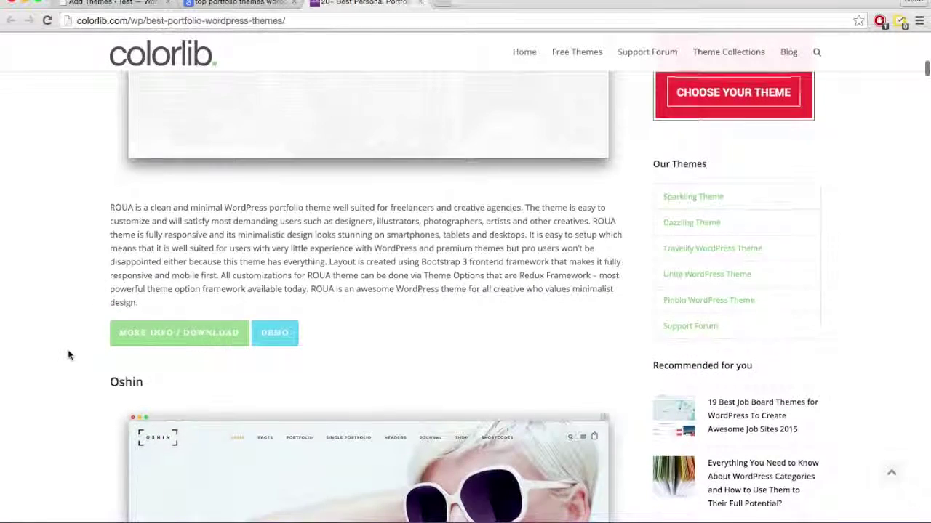
scroll(72, 353, "up", 1)
left_click(288, 390)
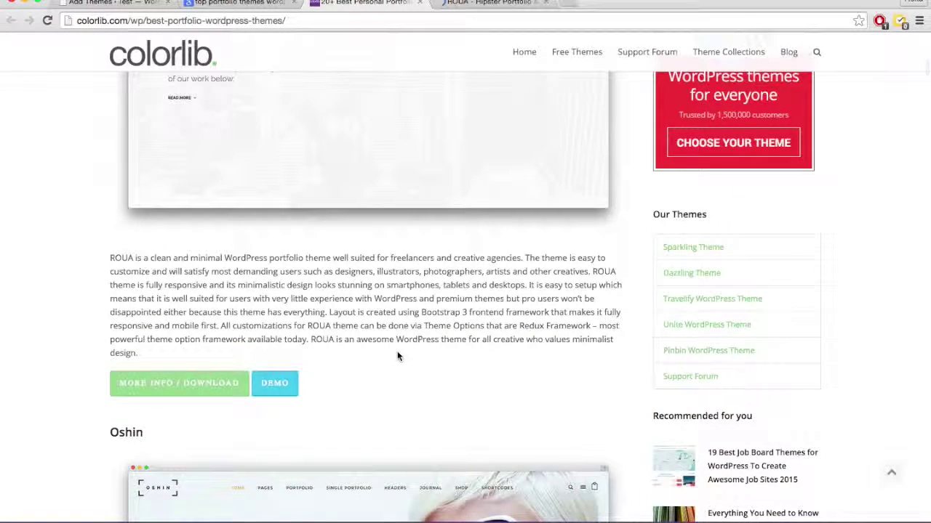
Step: Examine the ROUA demo site's intro section and portfolio grid from the header down to the footer
left_click(445, 3)
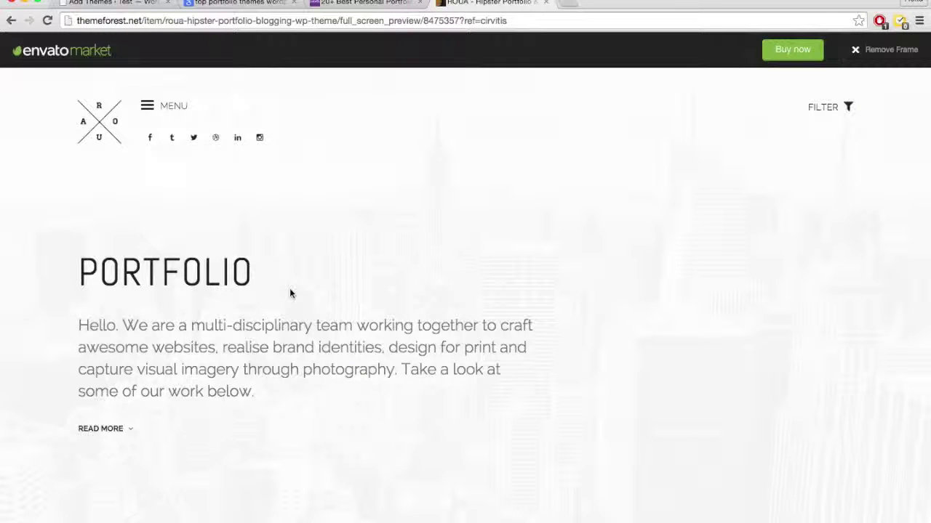
scroll(295, 267, "down", 5)
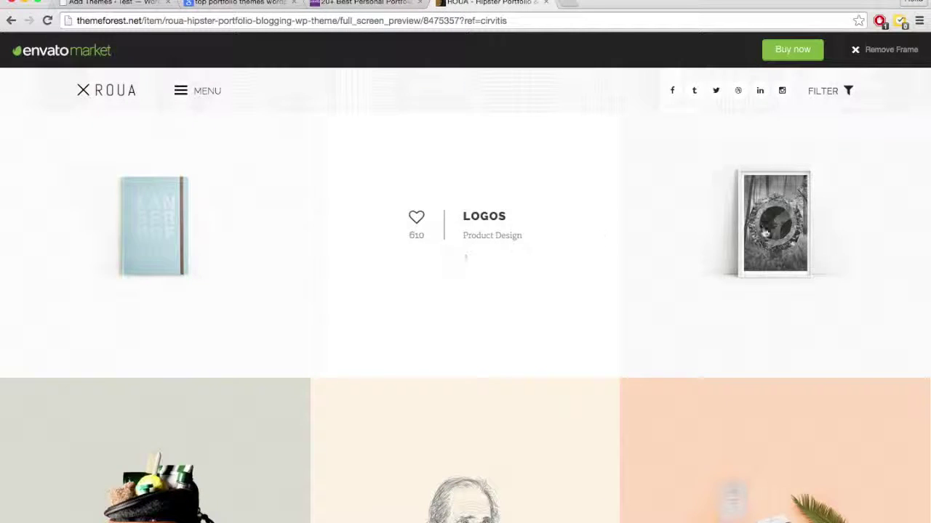
scroll(767, 233, "down", 3)
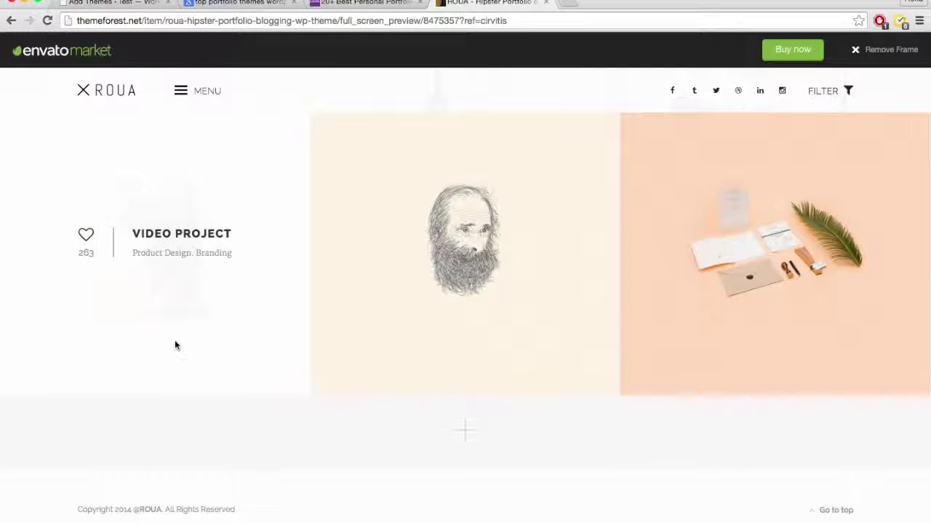
scroll(174, 340, "up", 6)
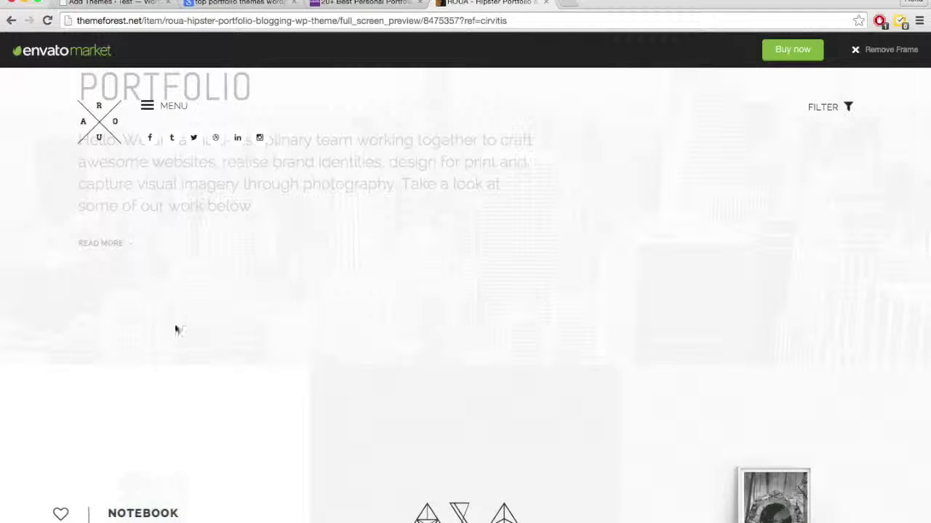
scroll(175, 326, "up", 3)
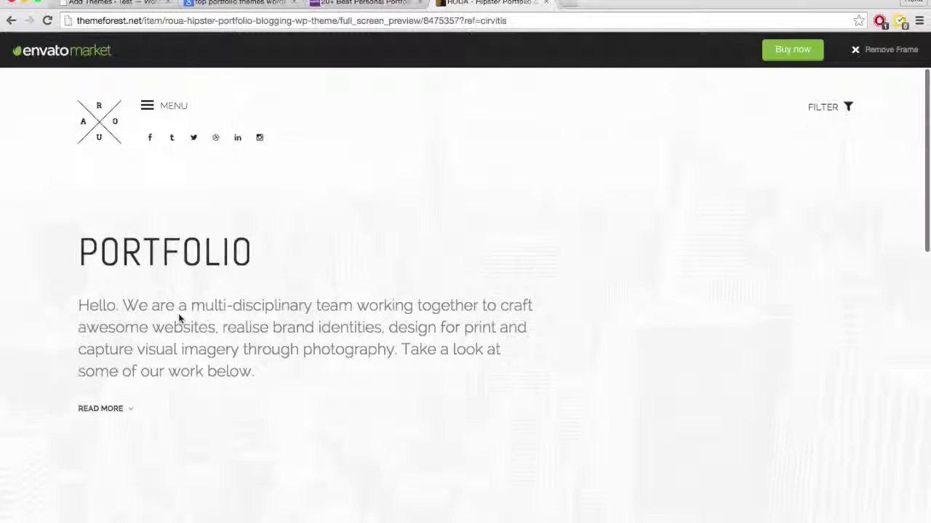
scroll(179, 320, "down", 3)
scroll(179, 320, "up", 3)
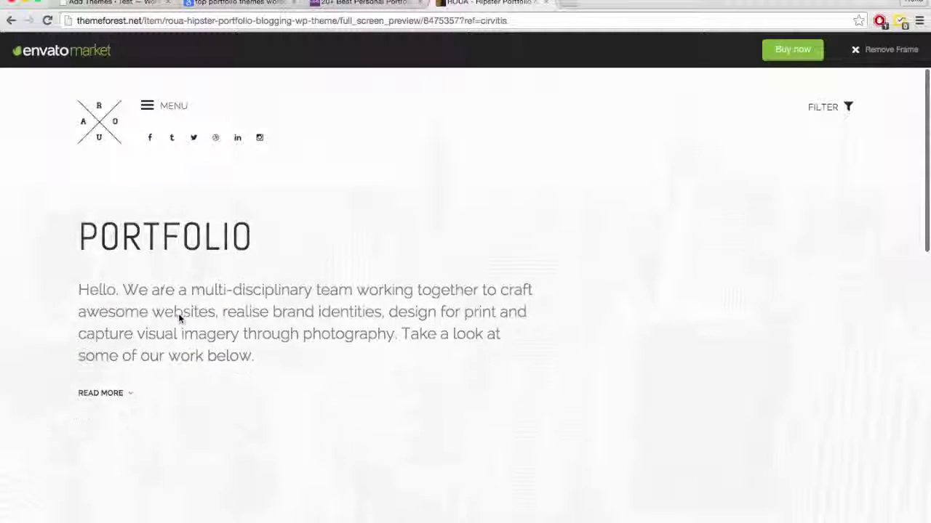
scroll(179, 320, "down", 3)
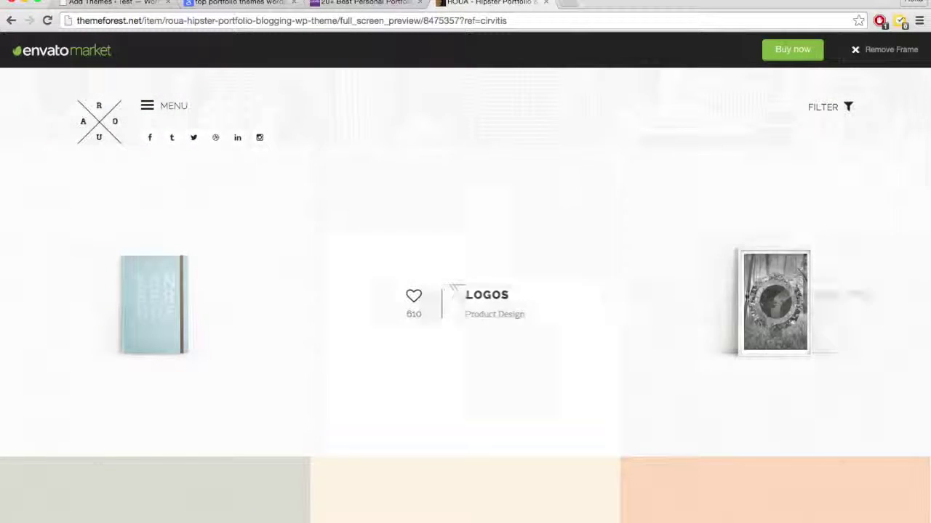
scroll(745, 295, "up", 3)
Step: Examine ROUA's ThemeForest item page, including its price, purchase options and description
key("ctrl+shift+Tab")
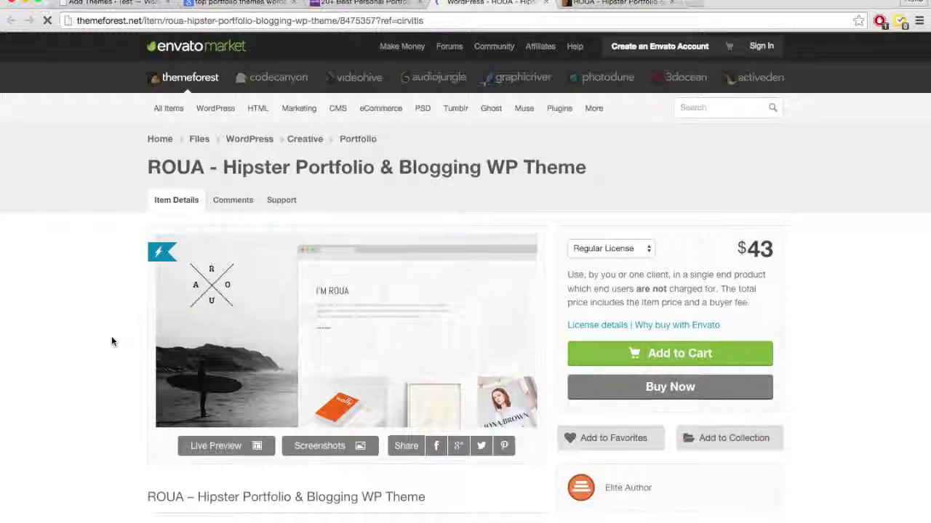
scroll(111, 336, "down", 1)
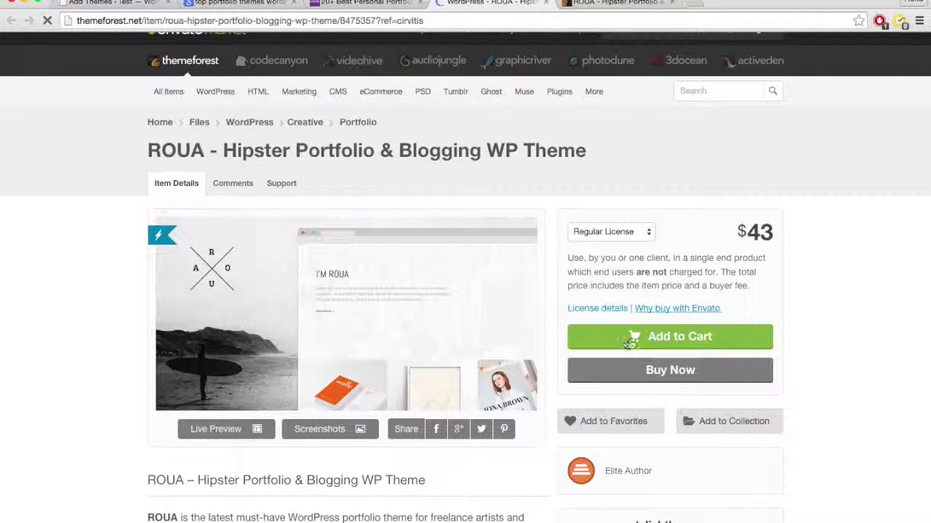
scroll(696, 285, "down", 1)
scroll(490, 395, "down", 3)
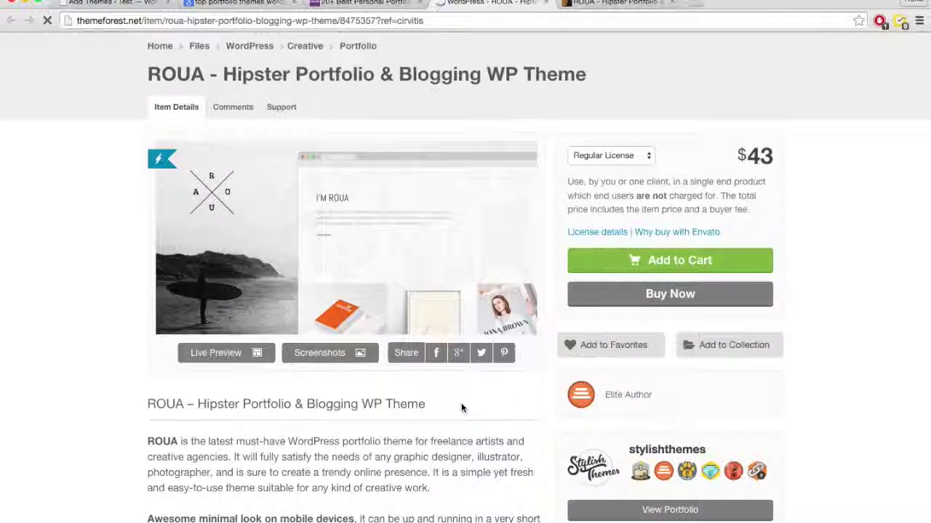
scroll(461, 407, "down", 5)
scroll(461, 407, "up", 10)
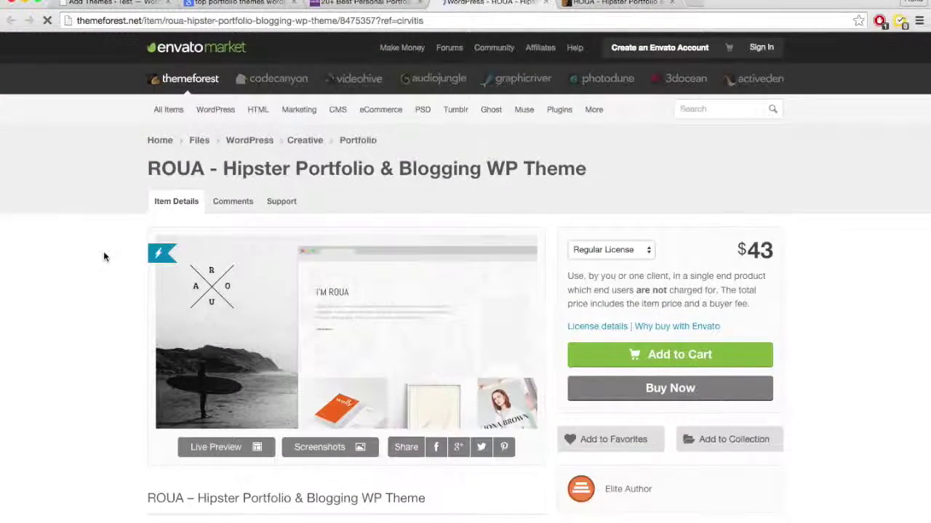
scroll(103, 255, "down", 10)
scroll(104, 256, "down", 5)
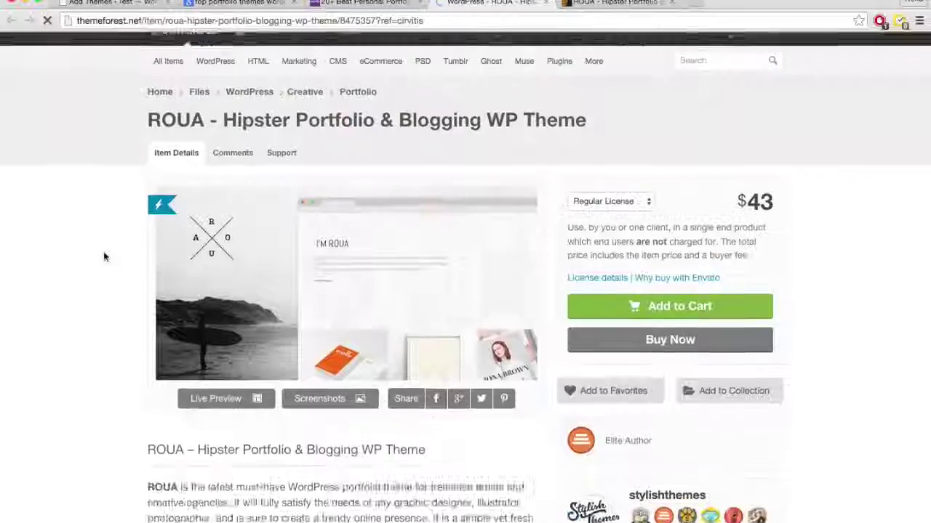
Step: Return to the colorlib article, find "free" in its text, and open the linked free WordPress portfolio theme collection in a new tab
key("ctrl+shift+Tab")
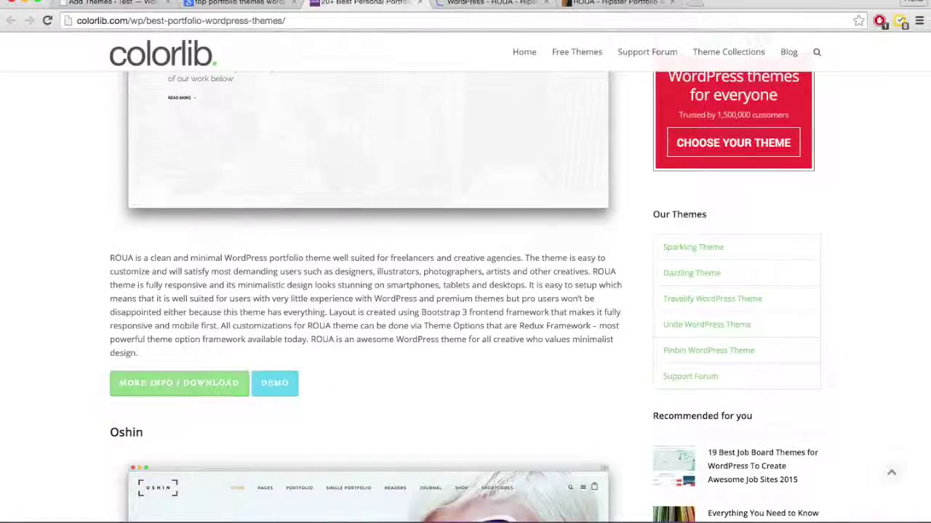
scroll(109, 253, "up", 15)
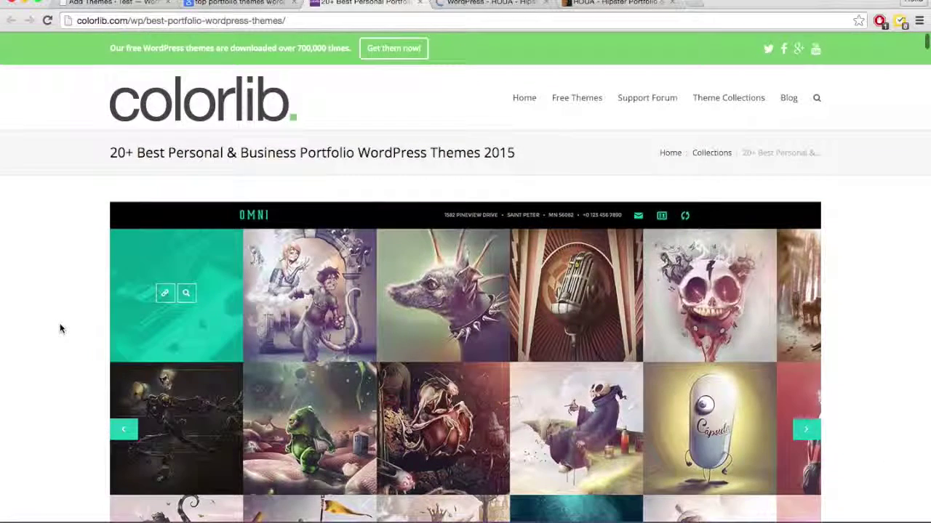
key("ctrl+f")
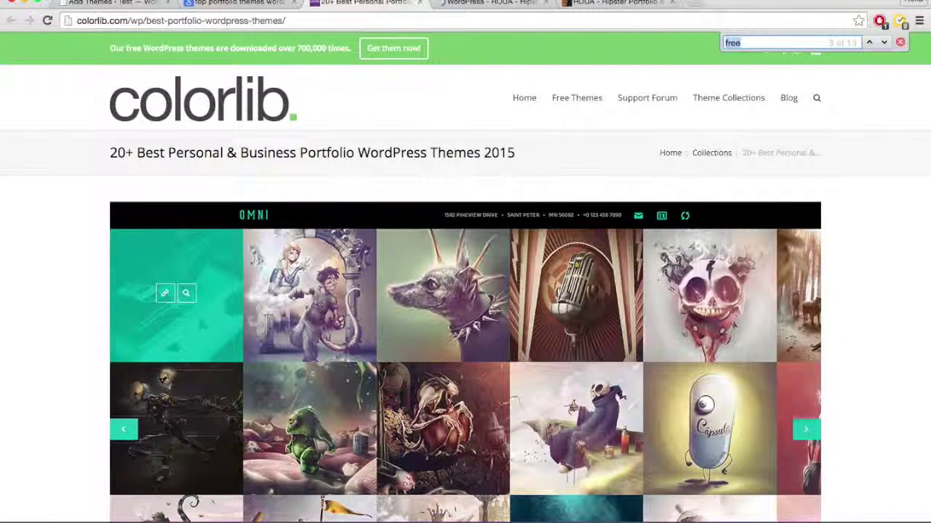
key("Return")
key("Return")
key("Return")
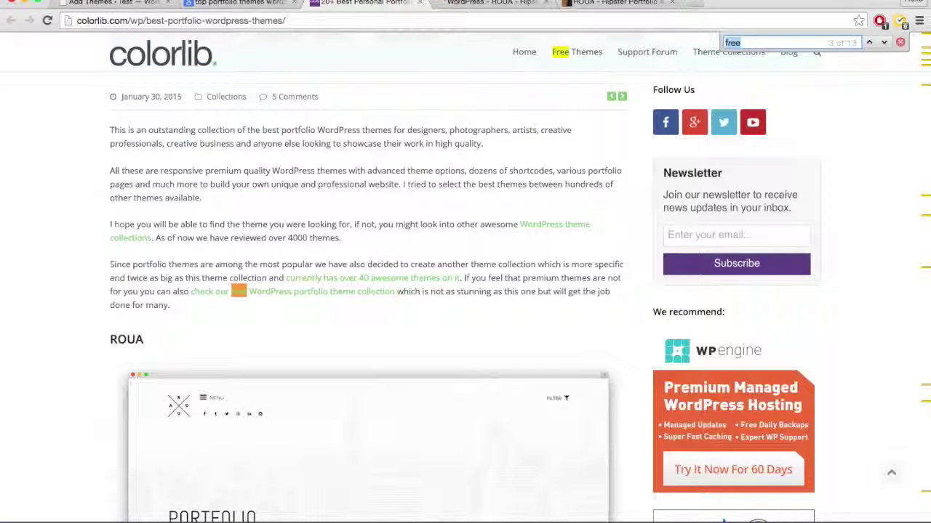
left_click(78, 311)
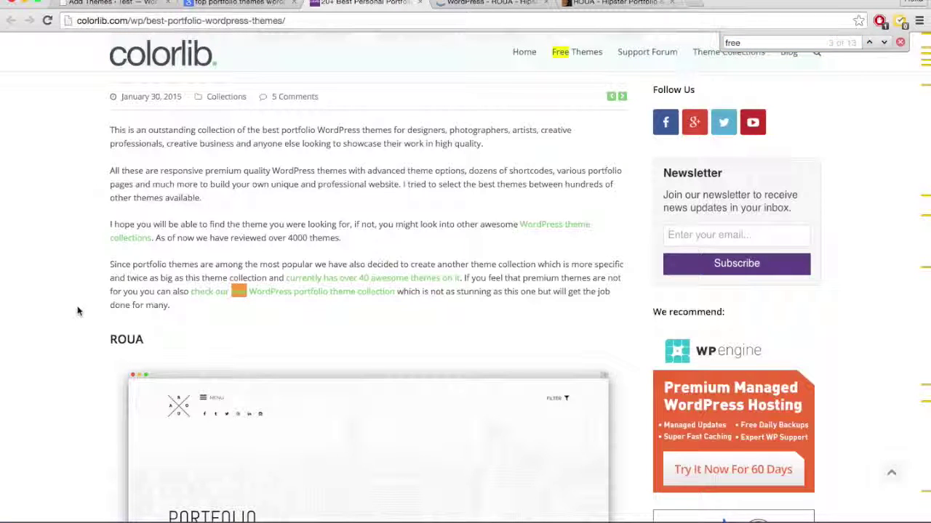
left_click(256, 291, "super")
key("ctrl+Tab")
key("ctrl+Tab")
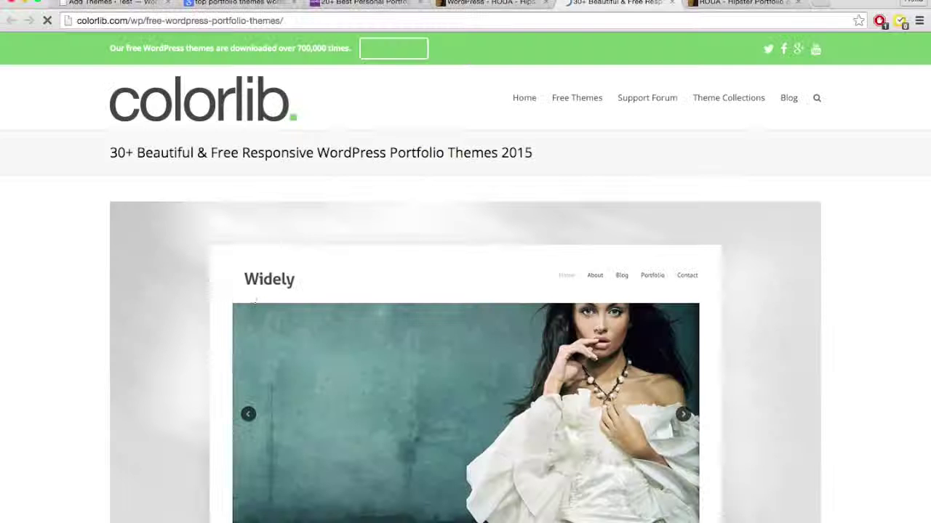
Step: Find Foliogine Lite in the free theme collection and download the theme's zip file from its wordpress.org page
scroll(62, 274, "down", 5)
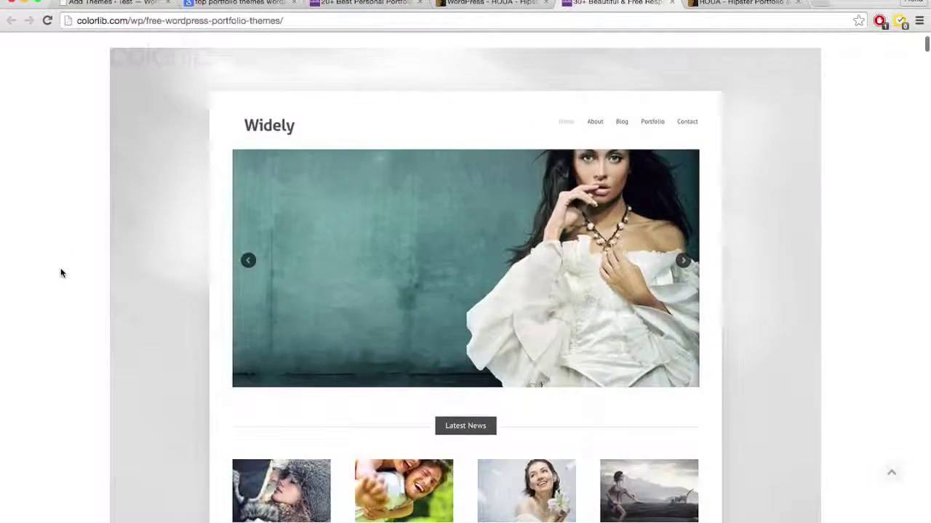
scroll(61, 273, "down", 10)
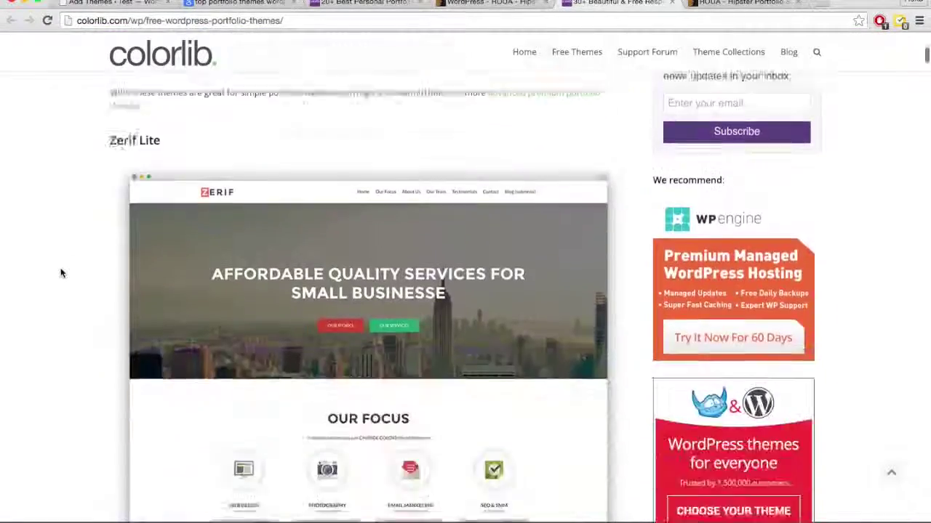
scroll(61, 273, "down", 10)
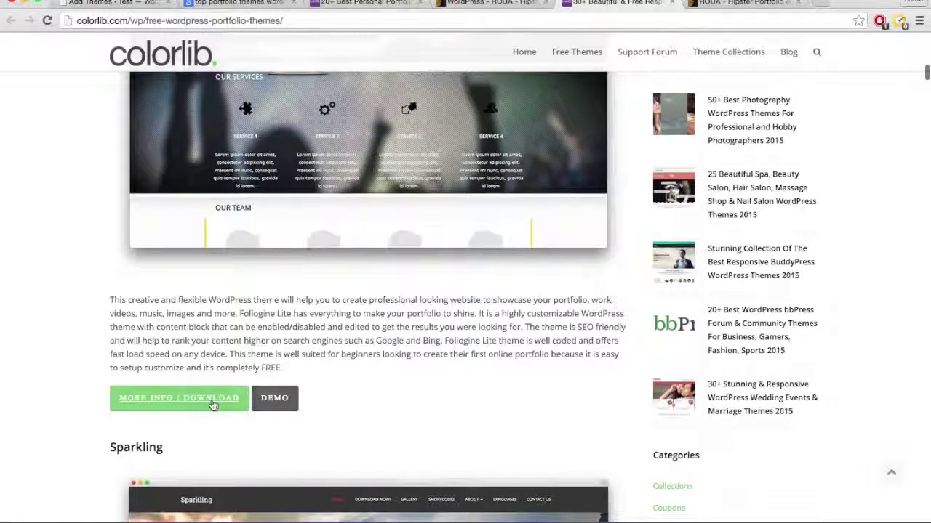
scroll(211, 405, "up", 3)
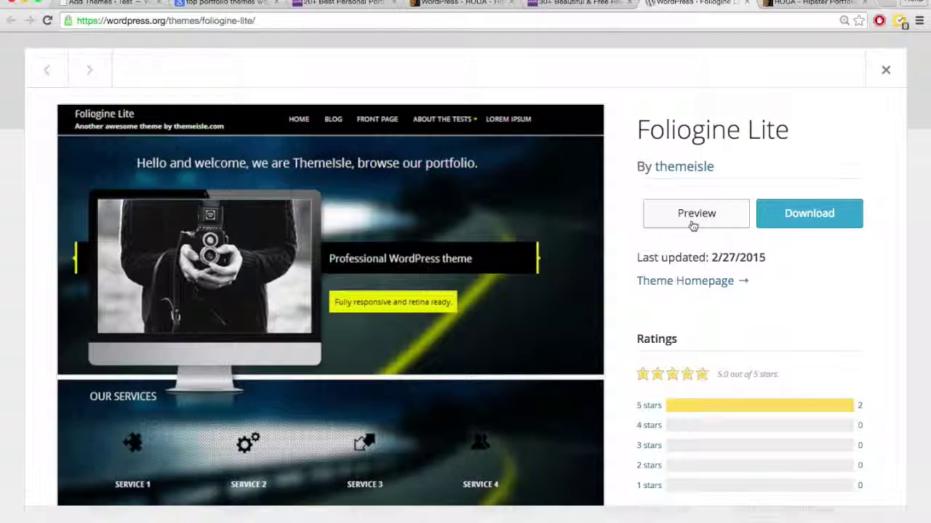
left_click(790, 223)
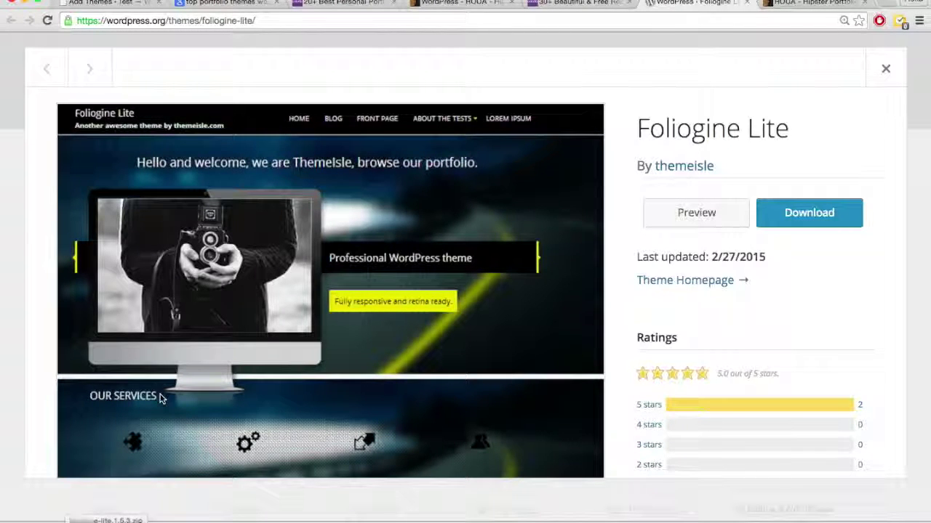
left_click(120, 3)
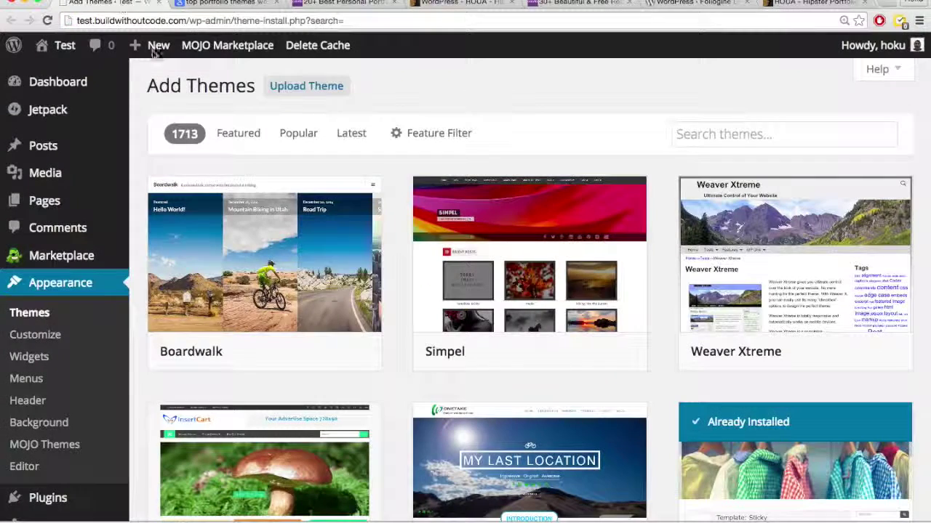
mouse_move(286, 356)
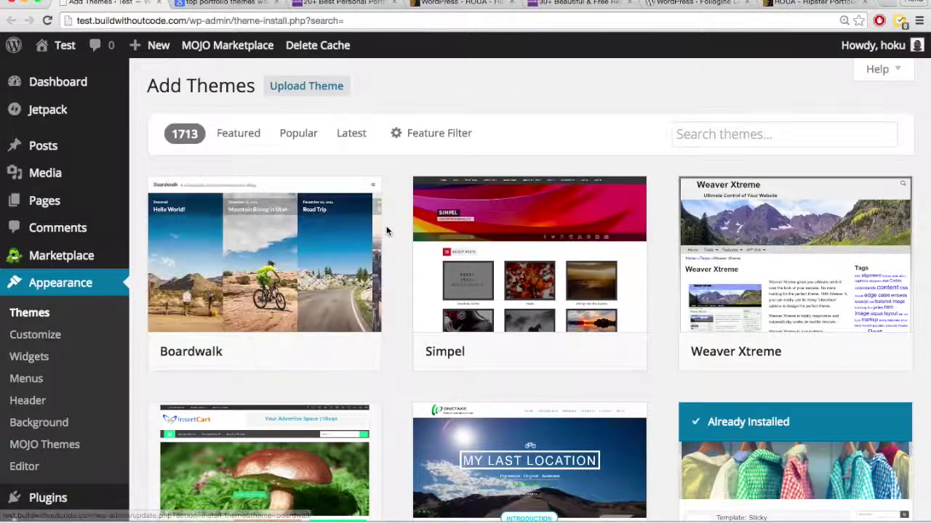
left_click(707, 3)
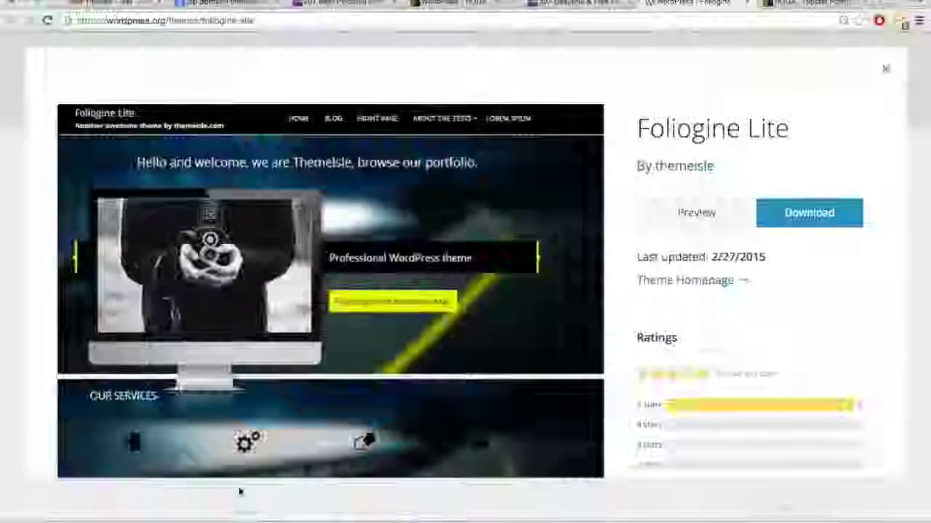
key("super+1")
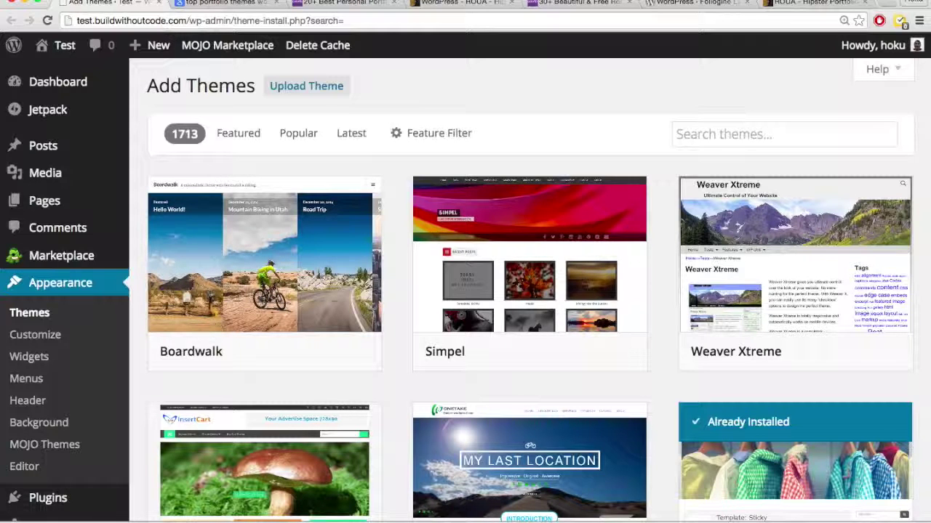
left_click(694, 4)
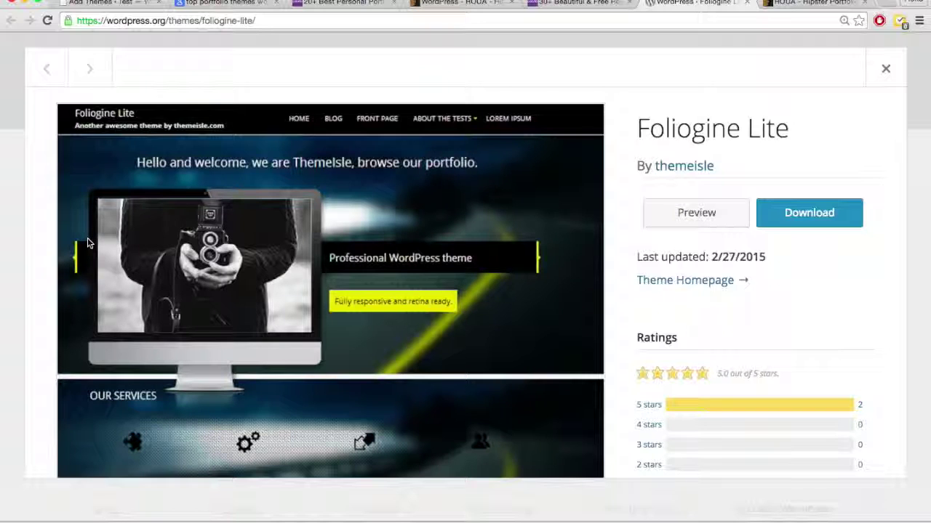
Step: Return to the site's Add Themes page and open the form for uploading a theme in .zip format
left_click(124, 5)
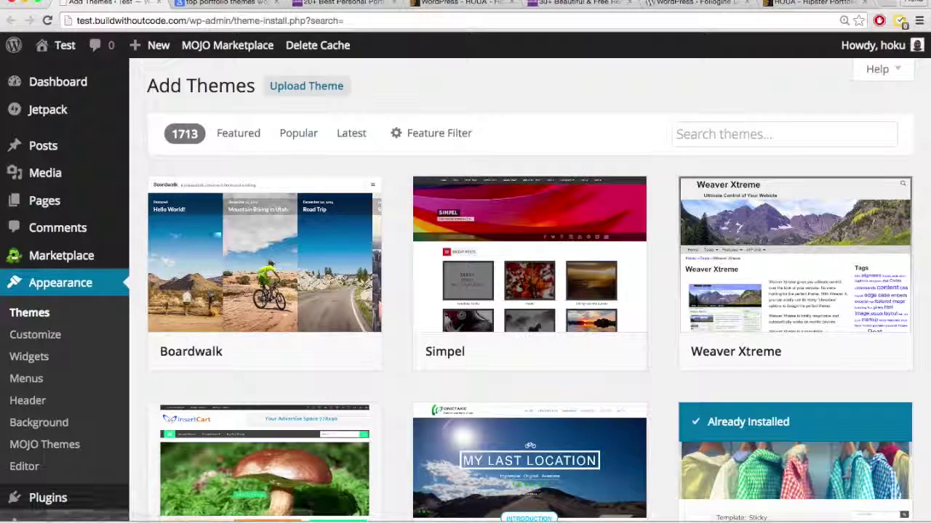
left_click(315, 90)
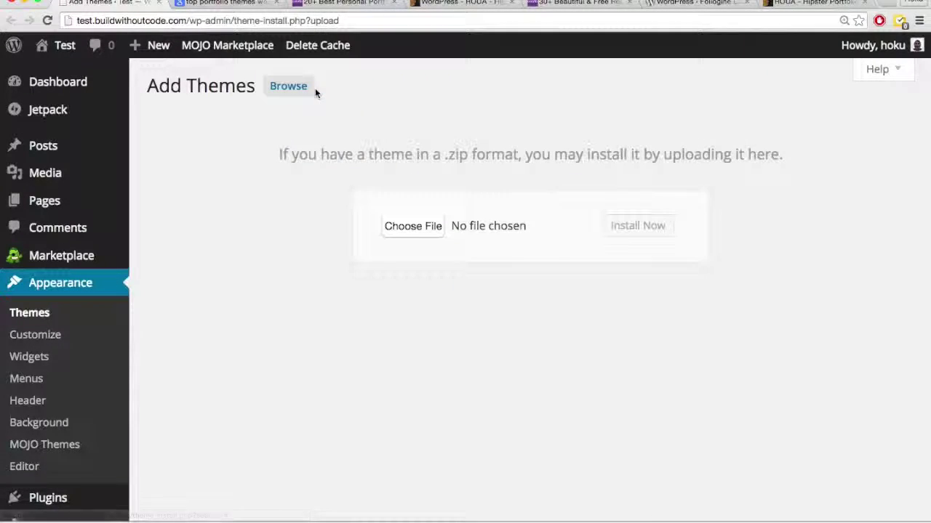
Step: Upload foliogine-lite.1.5.3 (1).zip from the Downloads folder, install it as a theme, and activate Foliogine Lite
left_click(412, 229)
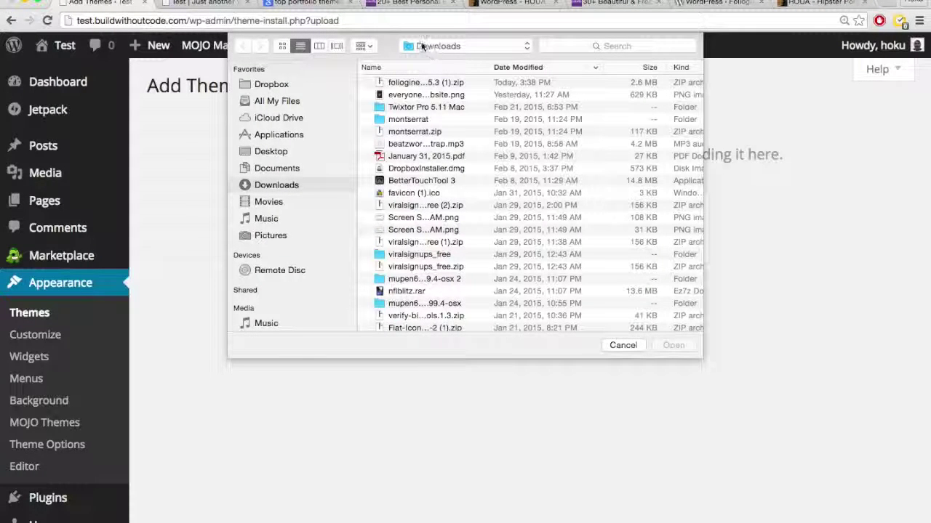
left_click(423, 85)
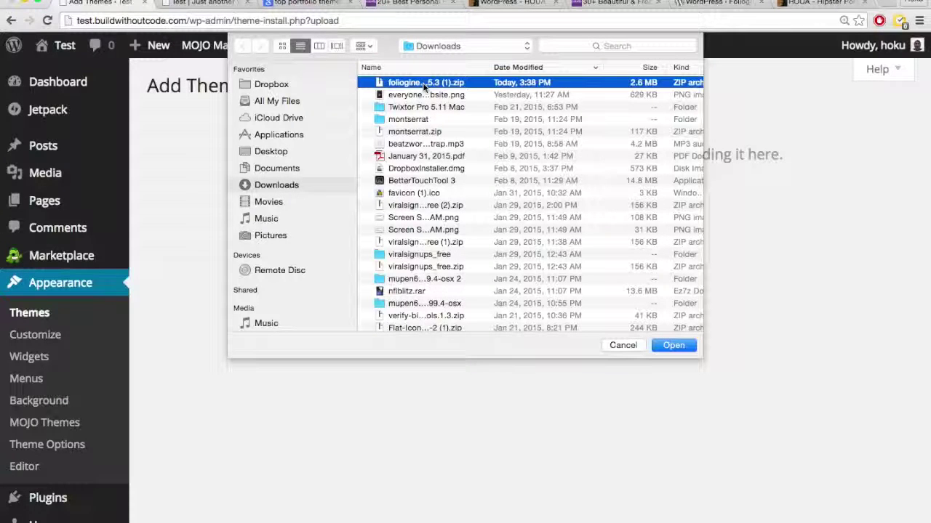
left_click(676, 345)
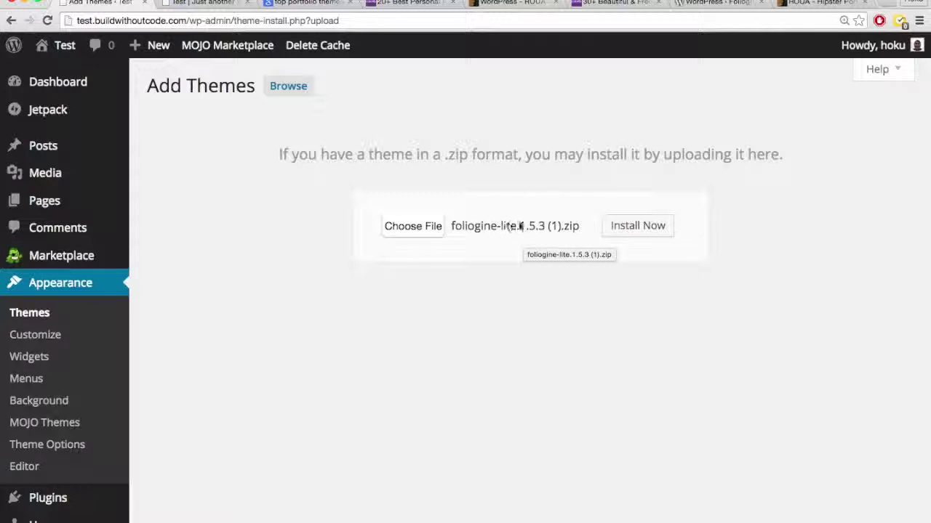
left_click(650, 229)
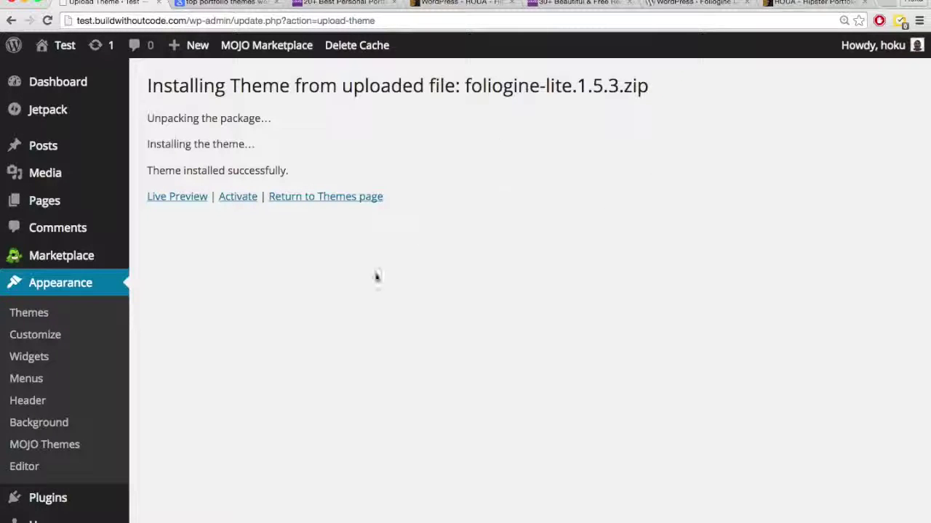
scroll(266, 270, "down", 2)
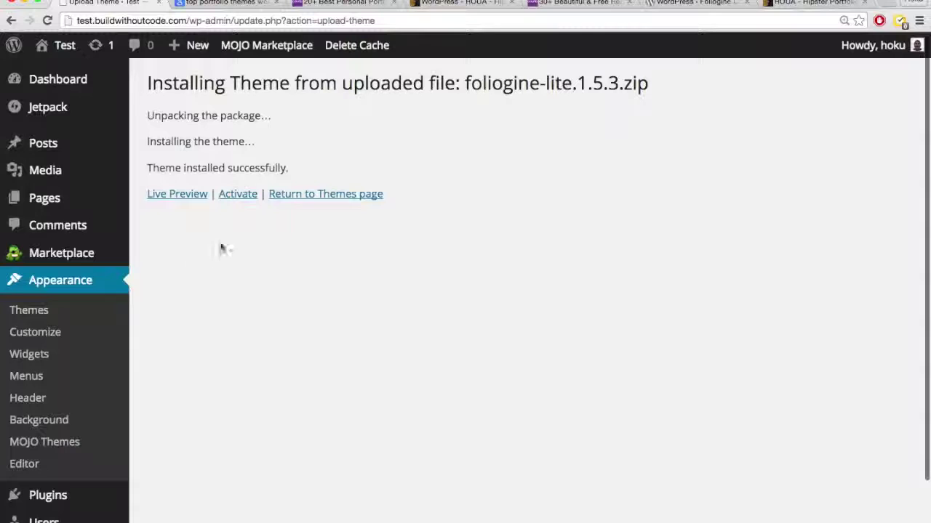
left_click(241, 195)
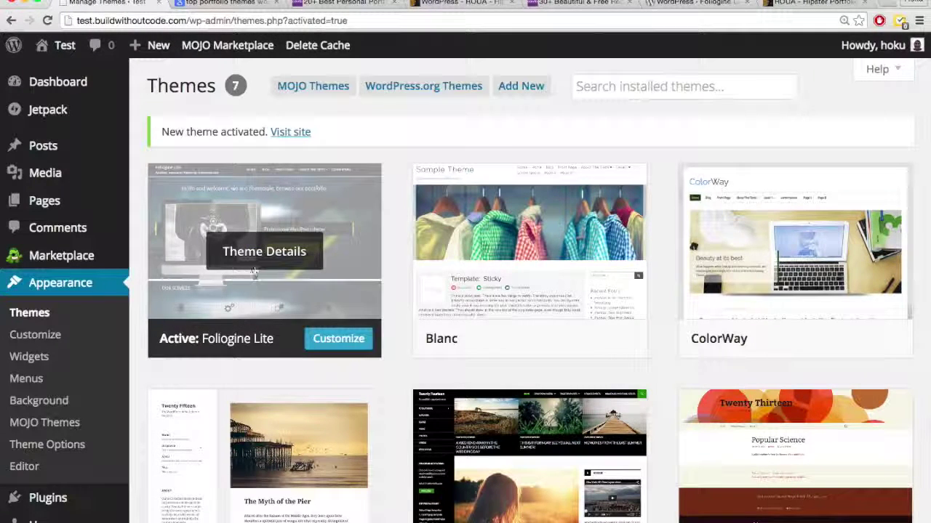
Step: View the live Test site and examine its front page in the Foliogine Lite theme, from the header slider to the blog posts
mouse_move(64, 45)
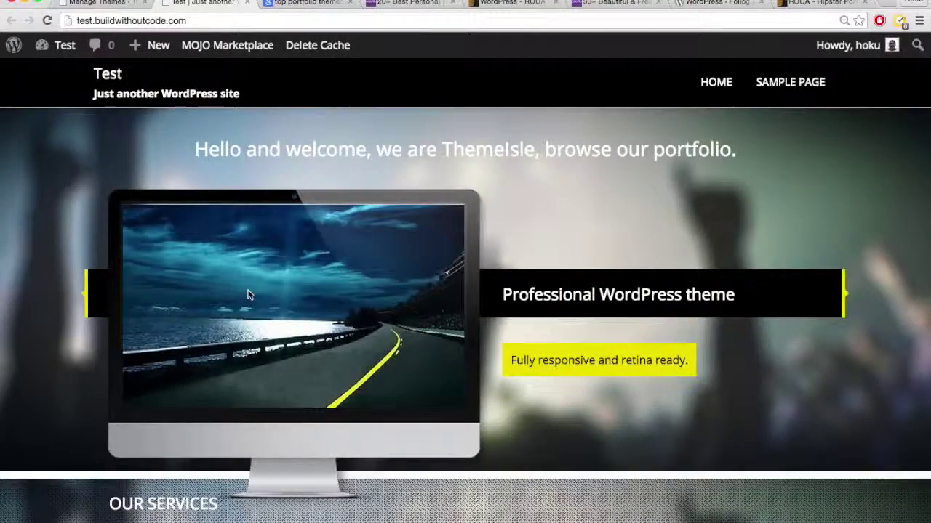
scroll(248, 295, "down", 5)
scroll(248, 295, "up", 5)
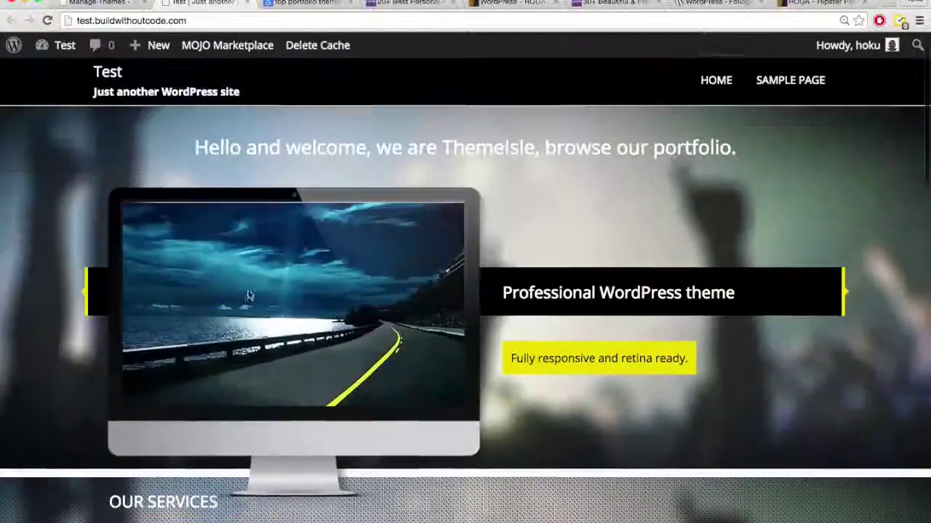
scroll(405, 314, "down", 1)
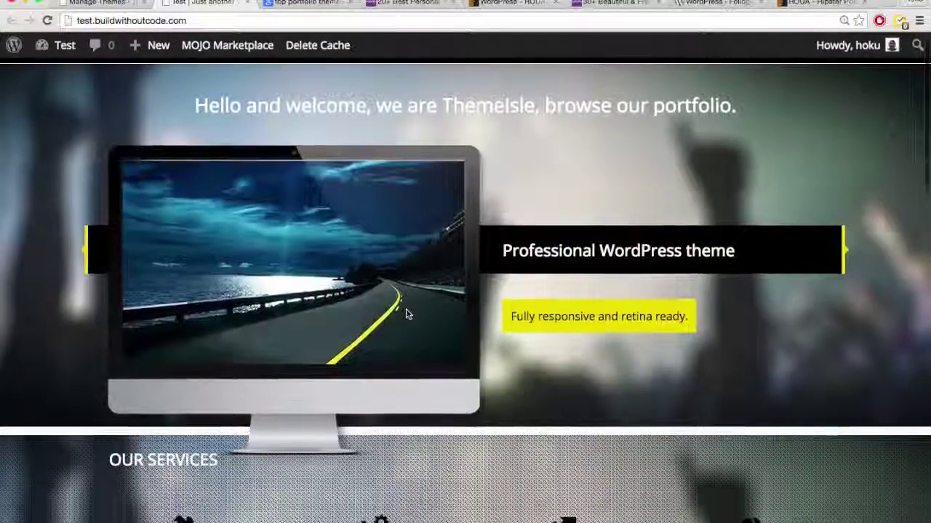
scroll(406, 314, "down", 3)
scroll(198, 455, "down", 1)
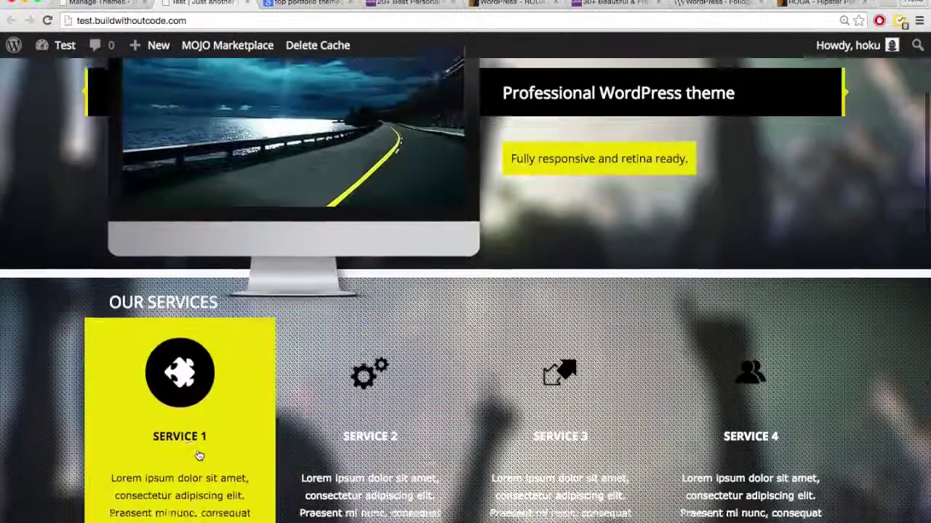
scroll(199, 455, "down", 10)
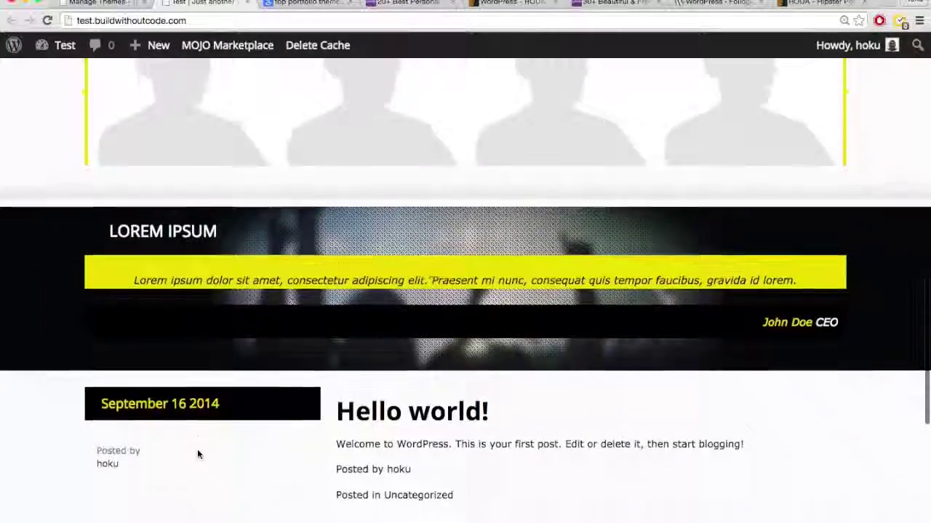
scroll(197, 455, "up", 12)
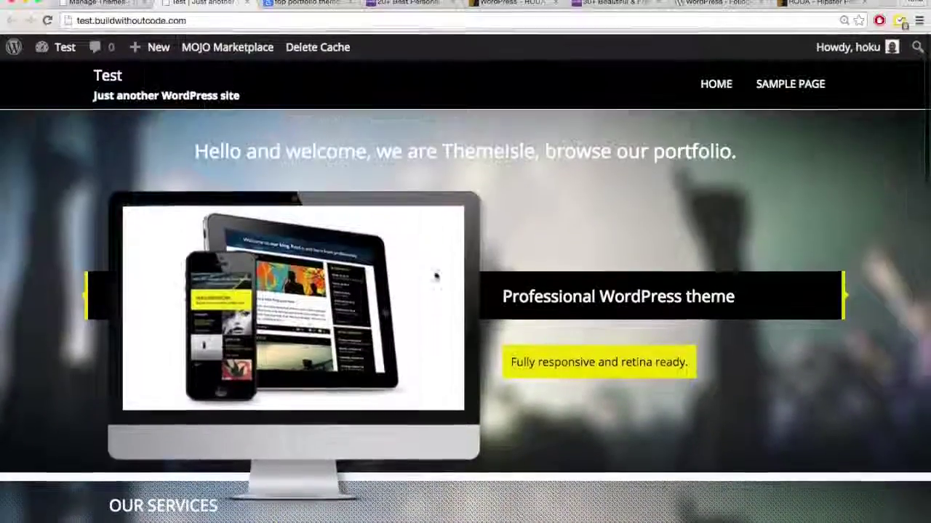
scroll(458, 276, "down", 2)
scroll(484, 277, "up", 2)
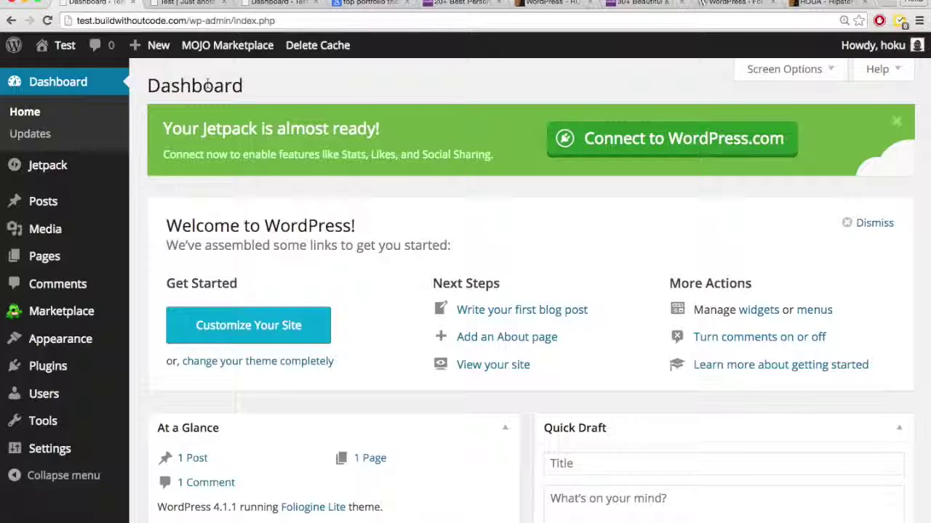
Step: Open the MOJO Marketplace themes page from the dashboard and examine its categories, the themes on offer and their prices
mouse_move(215, 47)
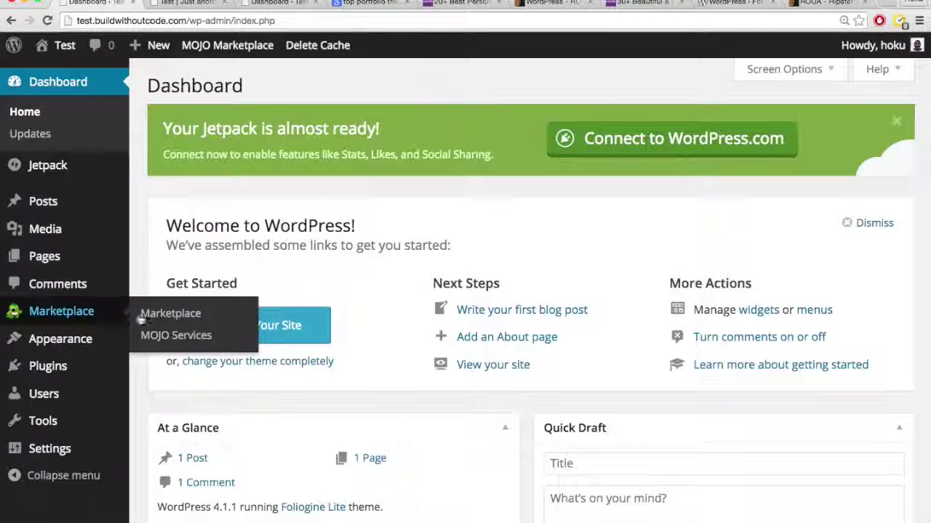
left_click(143, 313)
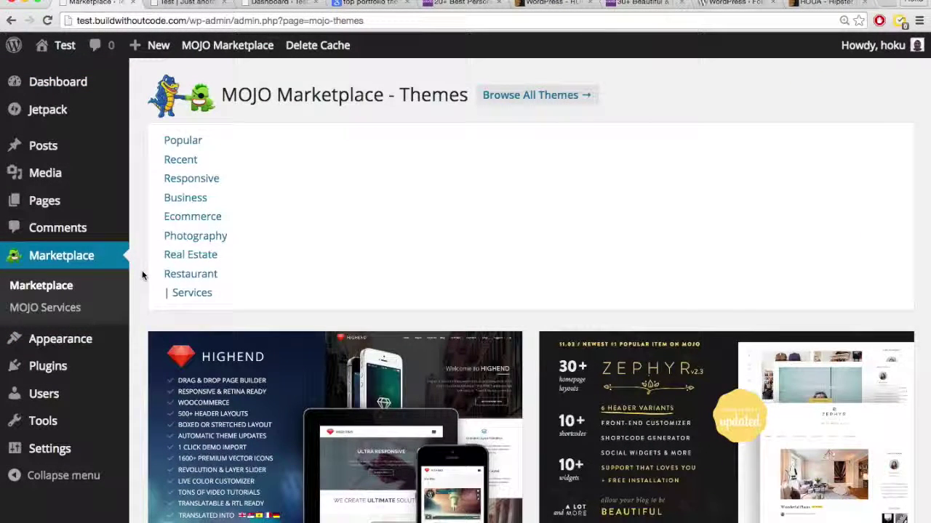
scroll(142, 275, "down", 5)
scroll(142, 274, "down", 1)
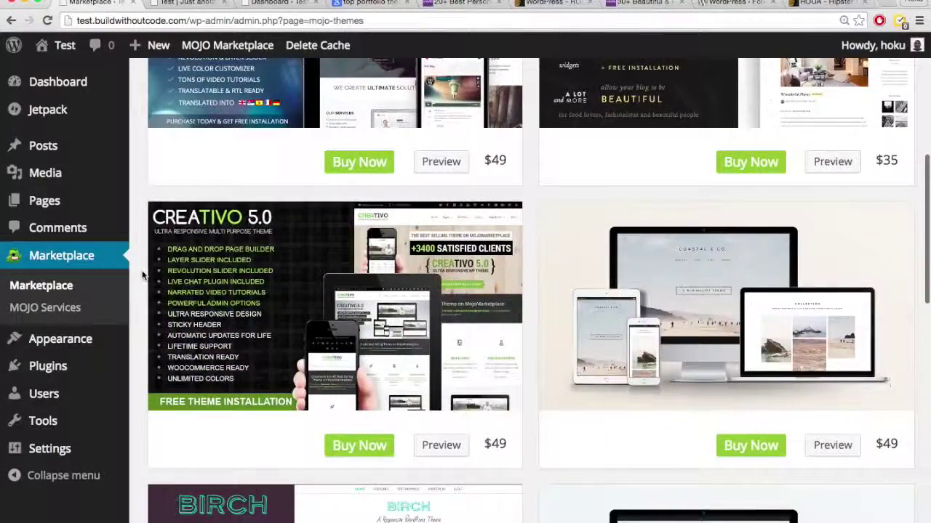
scroll(142, 272, "up", 8)
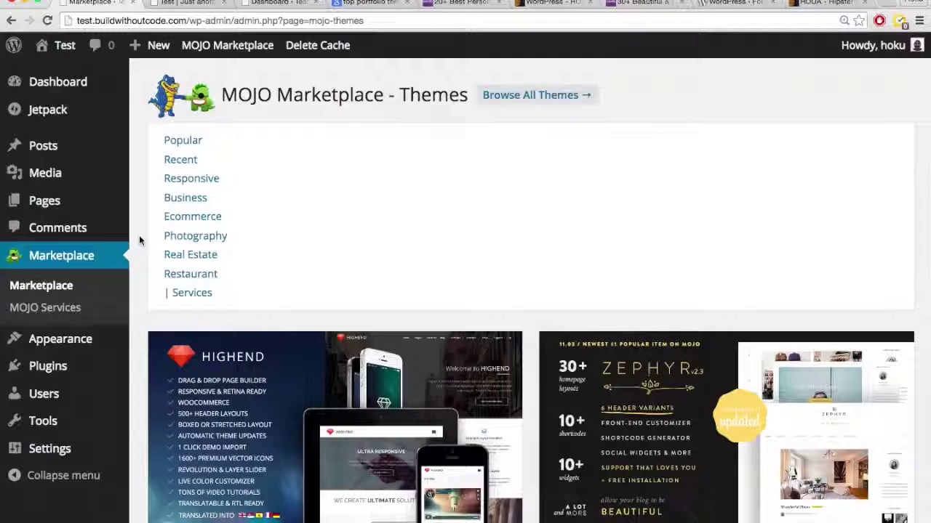
scroll(139, 238, "down", 1)
scroll(139, 244, "down", 1)
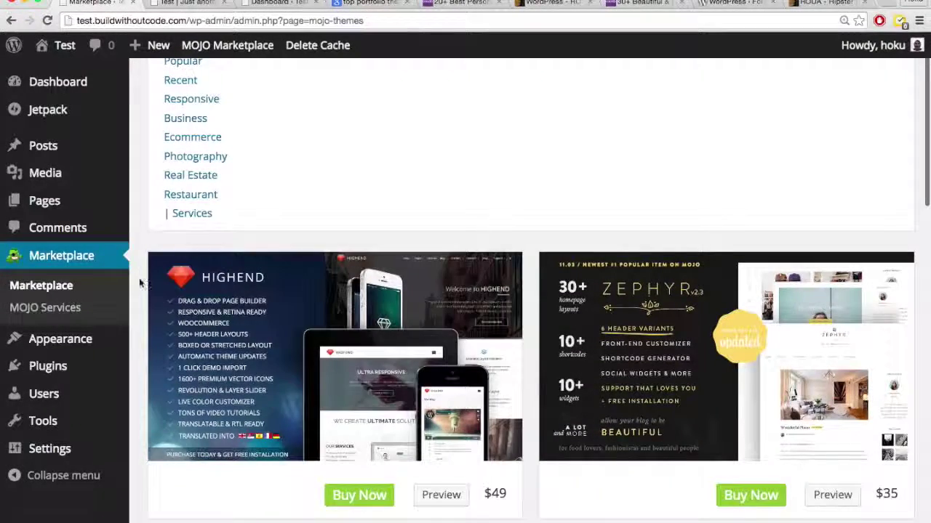
scroll(139, 281, "down", 1)
scroll(139, 278, "down", 1)
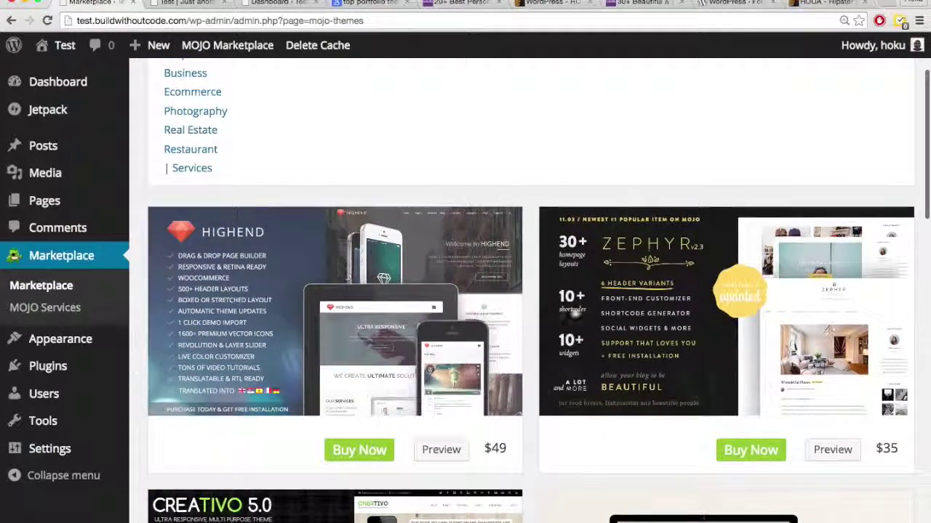
scroll(458, 219, "down", 5)
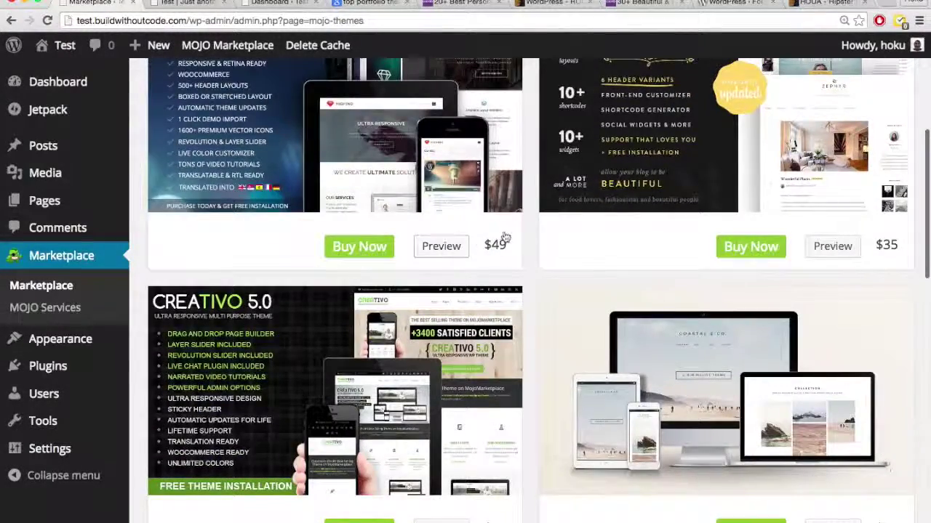
scroll(502, 240, "up", 6)
scroll(505, 238, "up", 2)
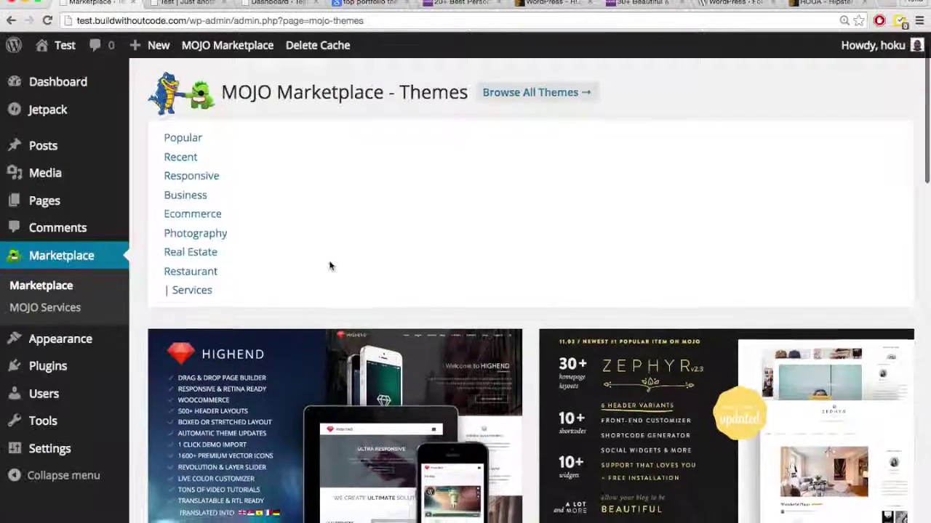
scroll(328, 264, "down", 6)
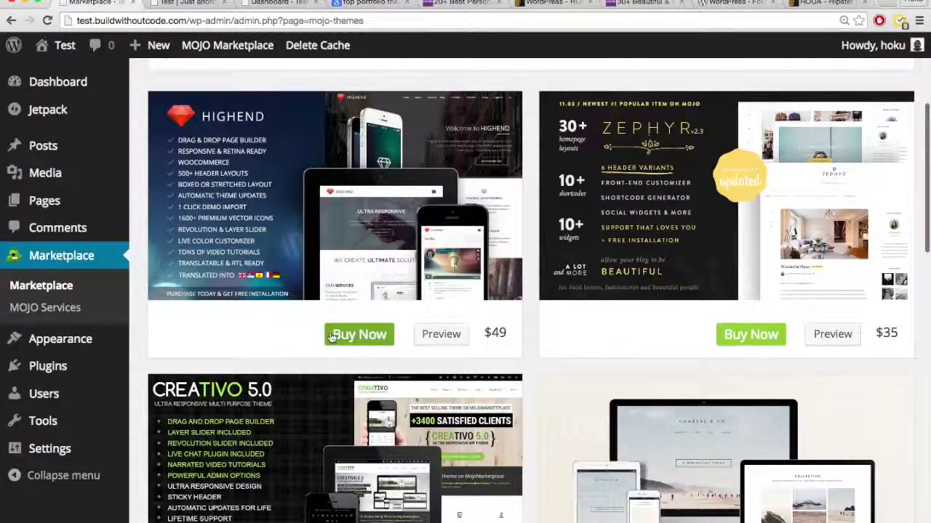